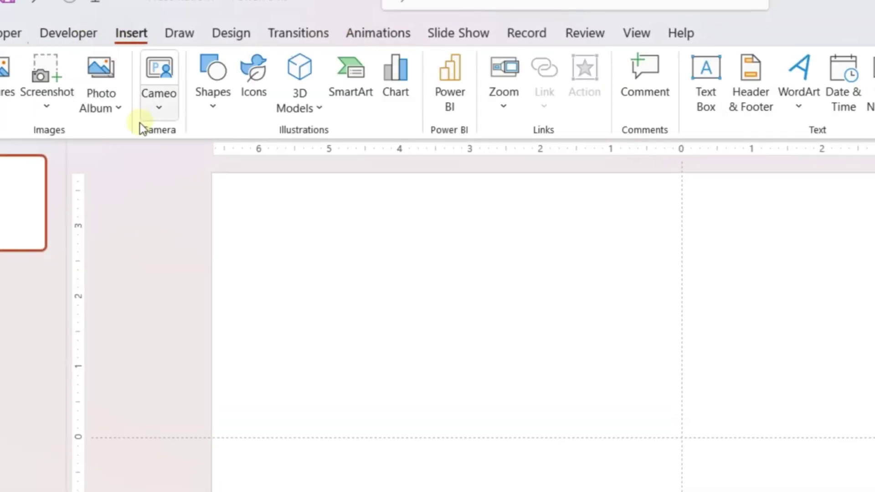
# Step: Draw a rectangle square at the slide's top-left and stack copies of it downward
pyautogui.click(221, 113)
pyautogui.click(257, 159)
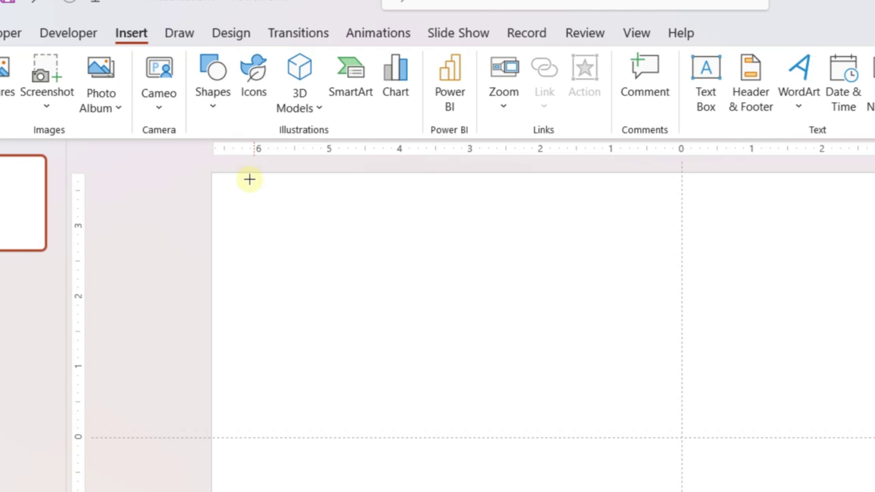
pyautogui.moveTo(215, 173); pyautogui.dragTo(308, 273)
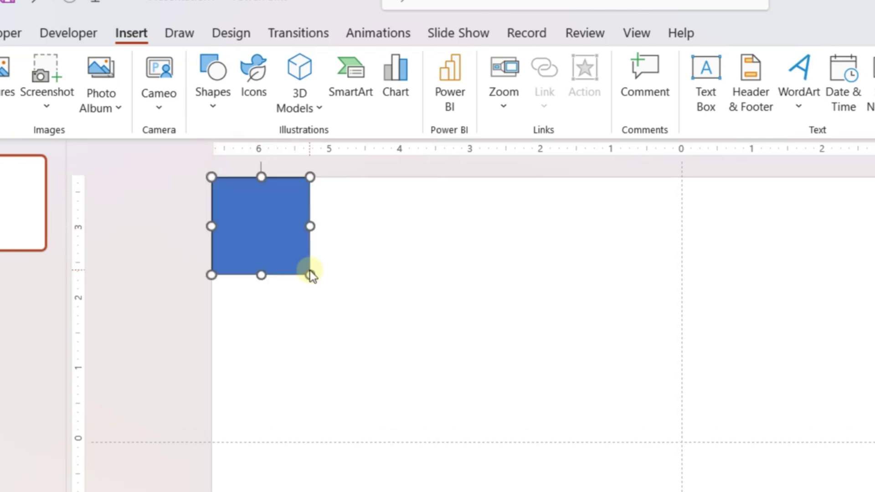
pyautogui.moveTo(286, 233)
pyautogui.mouseDown()
pyautogui.moveTo(289, 349)
pyautogui.moveTo(285, 324)
pyautogui.moveTo(274, 319)
pyautogui.moveTo(267, 416)
pyautogui.mouseUp()
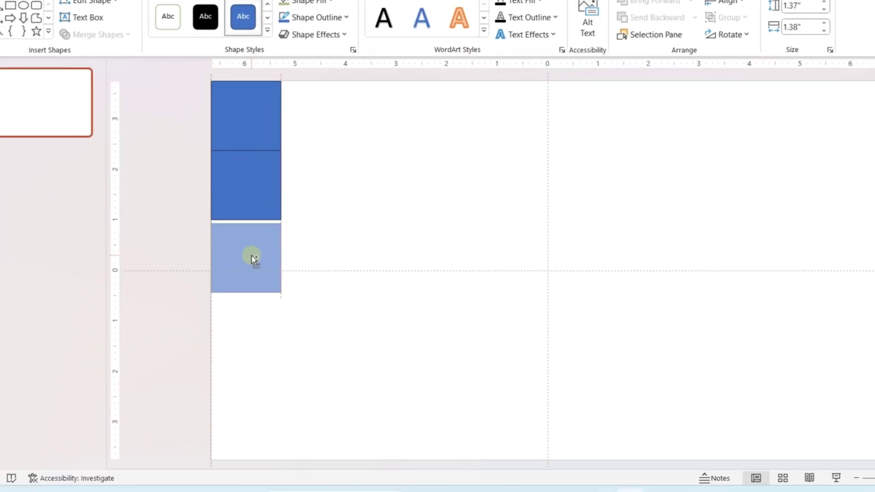
pyautogui.moveTo(251, 256); pyautogui.dragTo(242, 319)
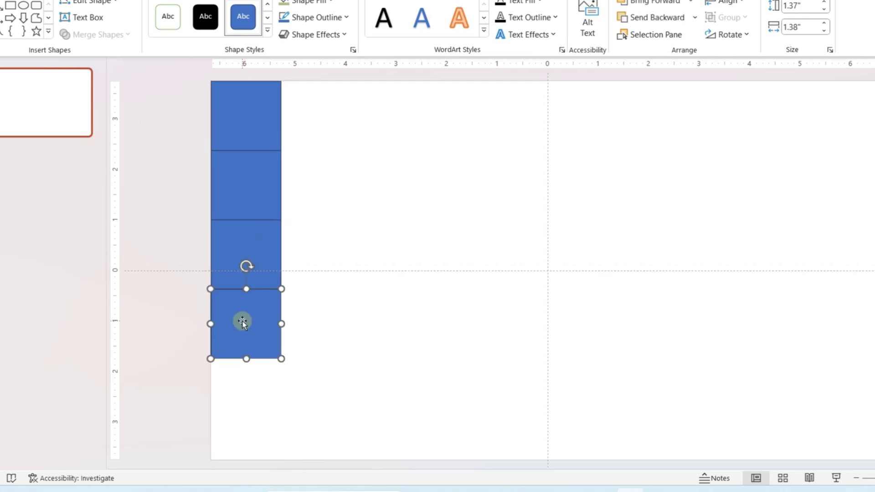
# Step: Group the four squares, stretch the column to the slide's full height, then ungroup
pyautogui.moveTo(317, 403); pyautogui.dragTo(180, 68)
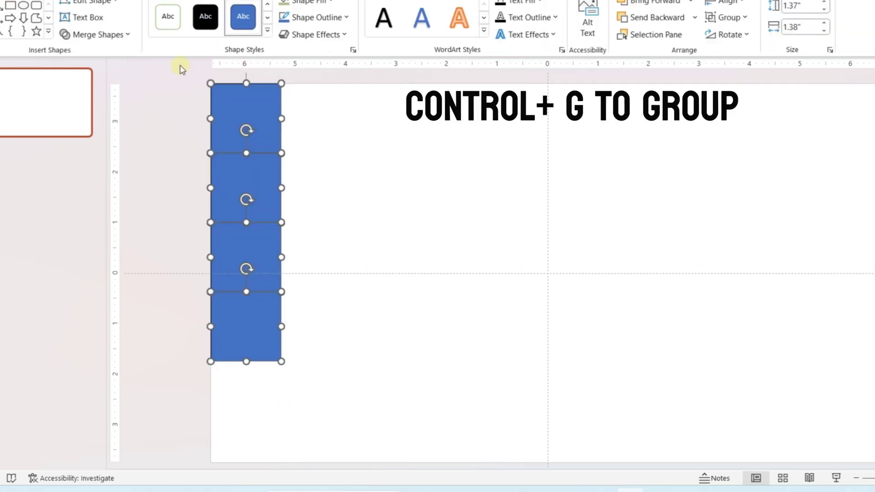
pyautogui.hotkey('ctrl', 'g')
pyautogui.moveTo(285, 366); pyautogui.dragTo(314, 461)
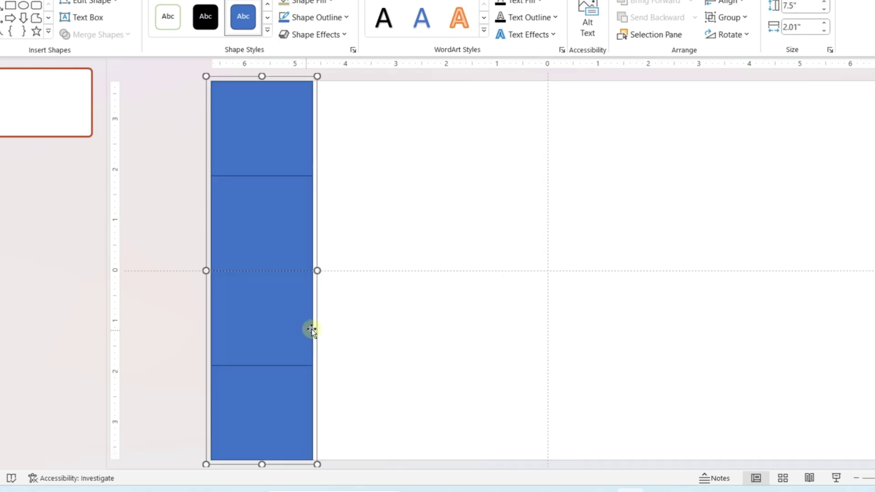
pyautogui.hotkey('ctrl', 'shift', 'g')
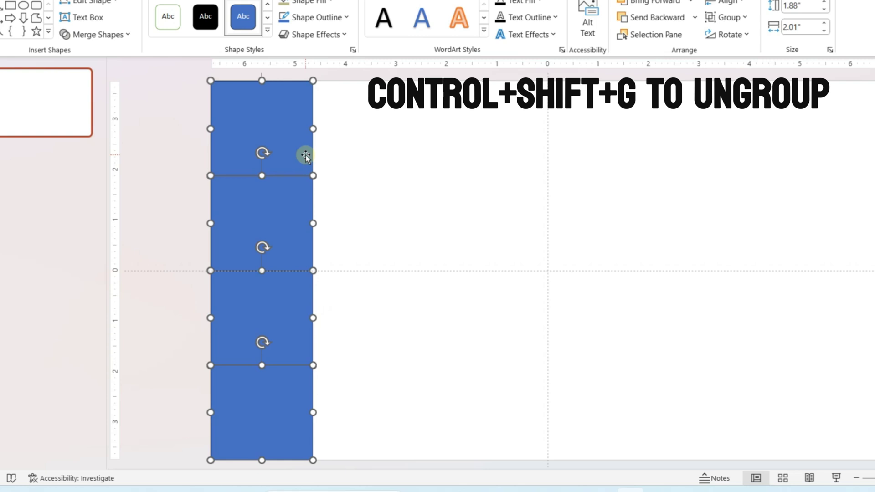
# Step: Copy the column to the right and widen it to 11.32" to the slide's right edge
pyautogui.moveTo(307, 154); pyautogui.dragTo(405, 174)
pyautogui.moveTo(416, 132); pyautogui.dragTo(874, 248)
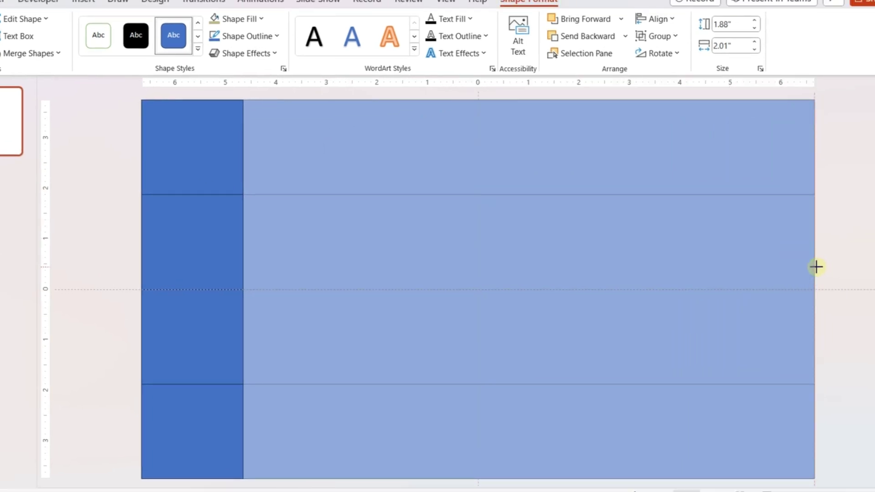
pyautogui.moveTo(816, 267); pyautogui.dragTo(815, 267)
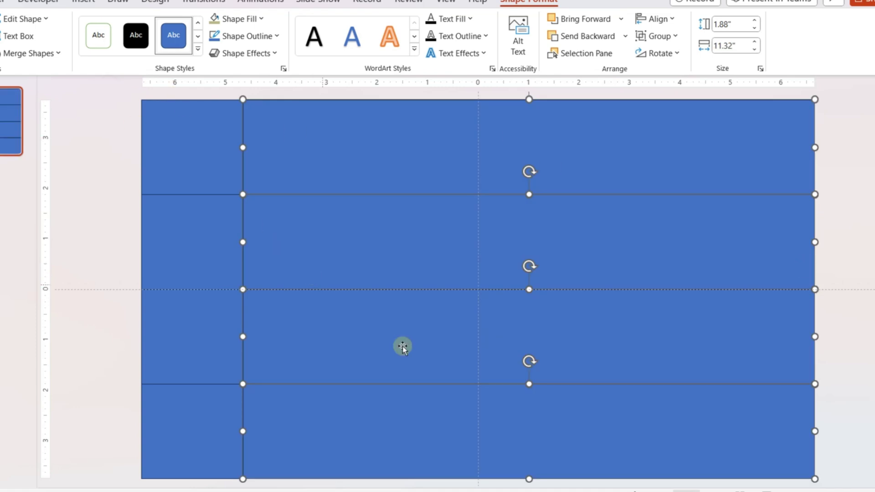
# Step: Set the rectangles to No Outline, then select the four left-column rectangles
pyautogui.keyDown('shift'); pyautogui.click(214, 433); pyautogui.keyUp('shift')
pyautogui.keyDown('shift'); pyautogui.click(191, 315); pyautogui.keyUp('shift')
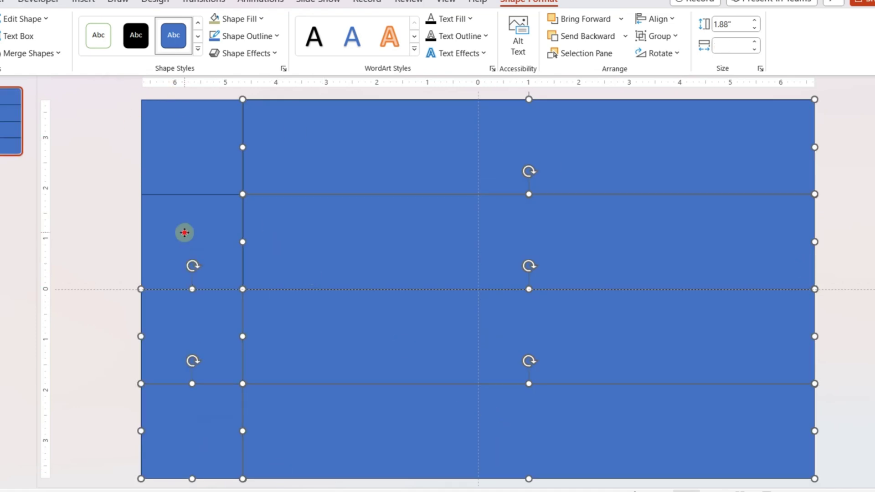
pyautogui.click(262, 36)
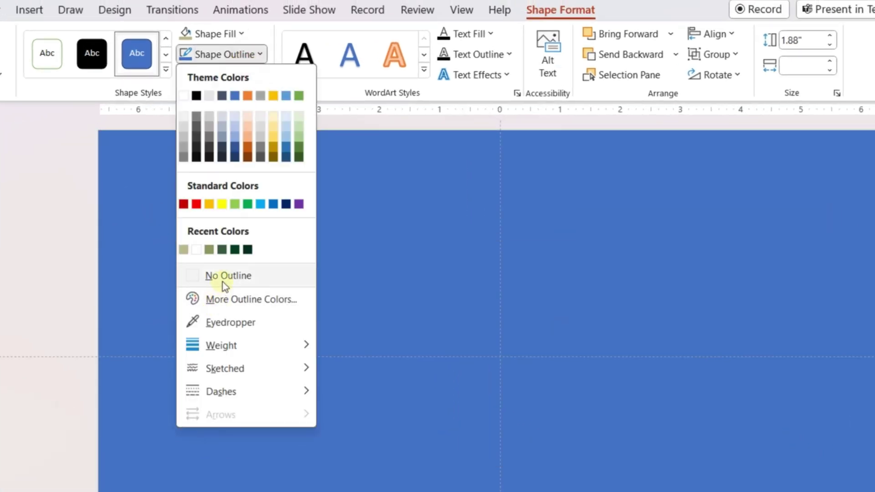
pyautogui.click(222, 276)
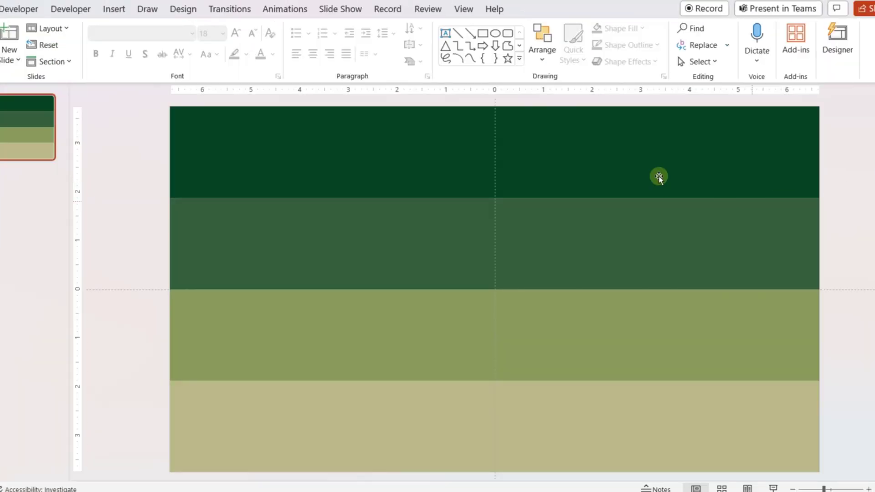
pyautogui.moveTo(150, 109); pyautogui.dragTo(366, 459)
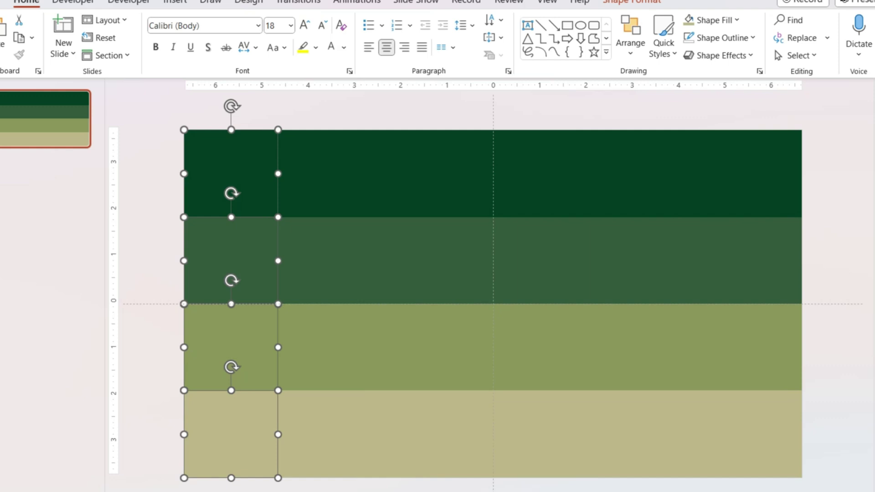
# Step: Give the left-column rectangles an Offset Bottom Right shadow: 22% transparency, 35 pt blur, 0° angle
pyautogui.rightClick(267, 280)
pyautogui.click(306, 247)
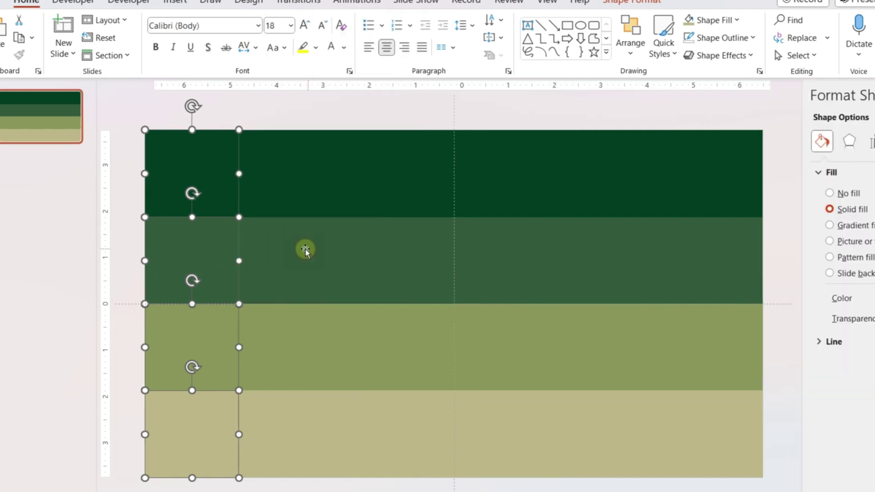
pyautogui.click(707, 126)
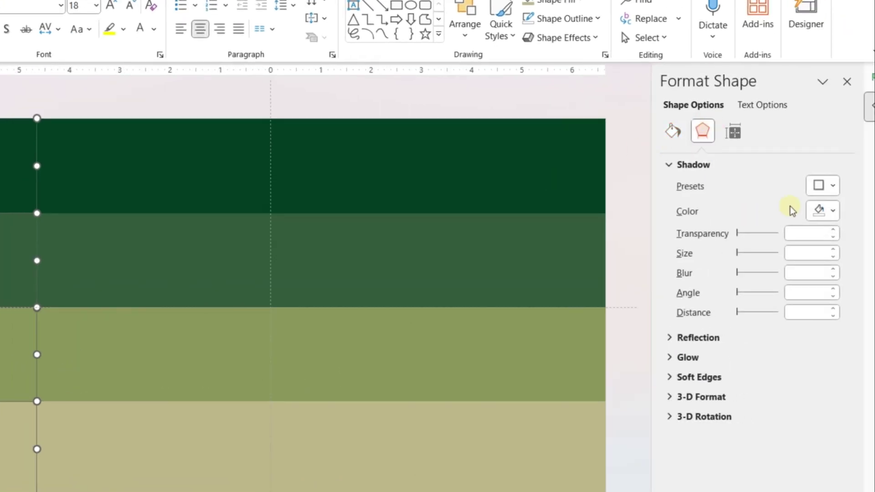
pyautogui.click(829, 192)
pyautogui.click(768, 301)
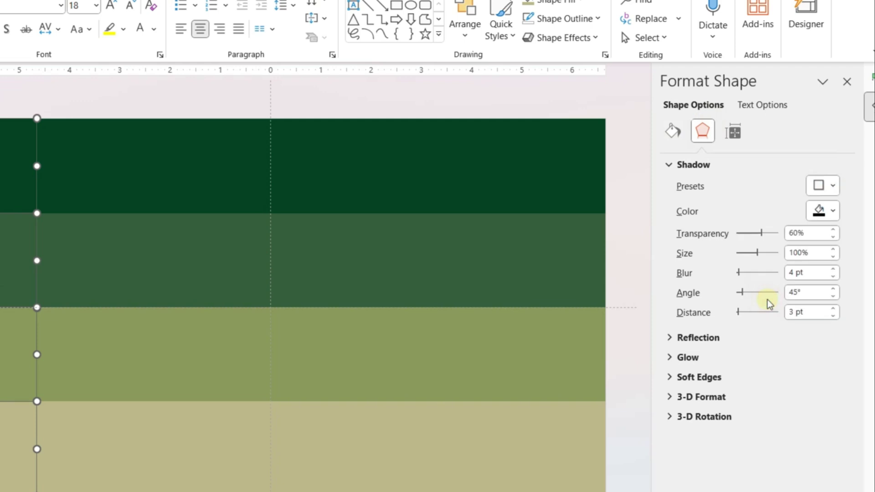
pyautogui.moveTo(764, 234)
pyautogui.mouseDown()
pyautogui.moveTo(721, 242)
pyautogui.moveTo(762, 240)
pyautogui.moveTo(749, 240)
pyautogui.mouseUp()
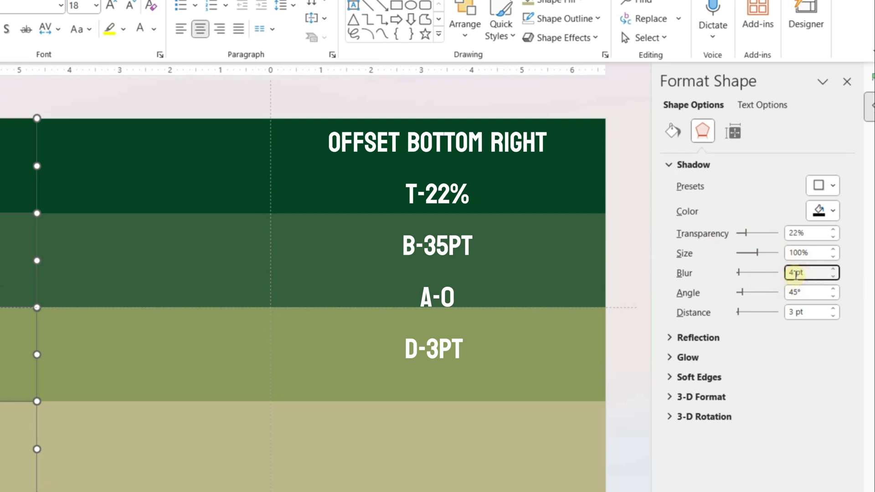
pyautogui.write('35')
pyautogui.press('Return')
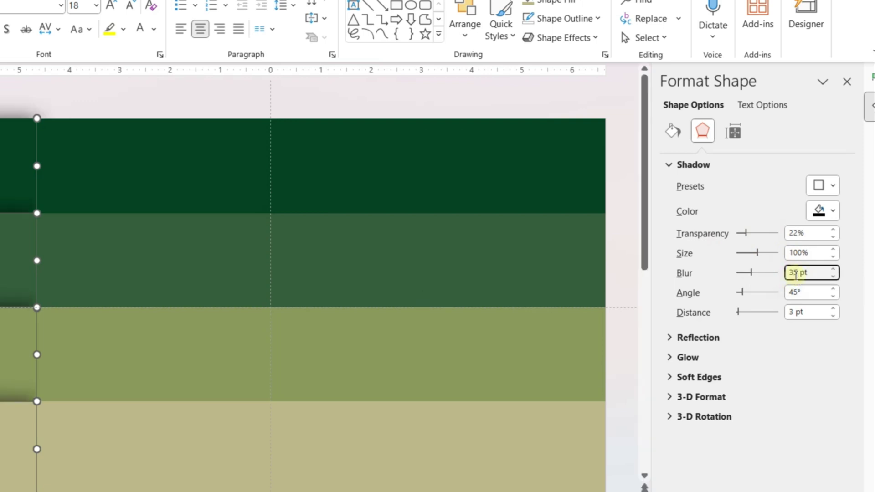
pyautogui.click(793, 293)
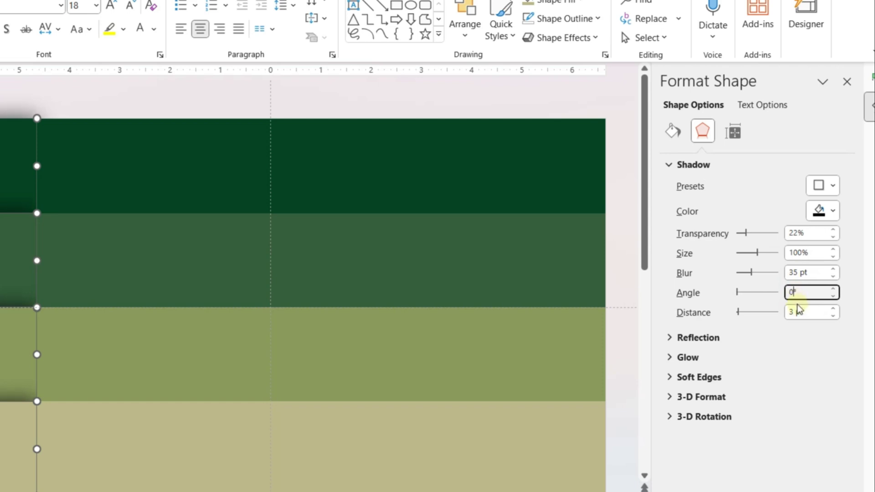
pyautogui.click(799, 381)
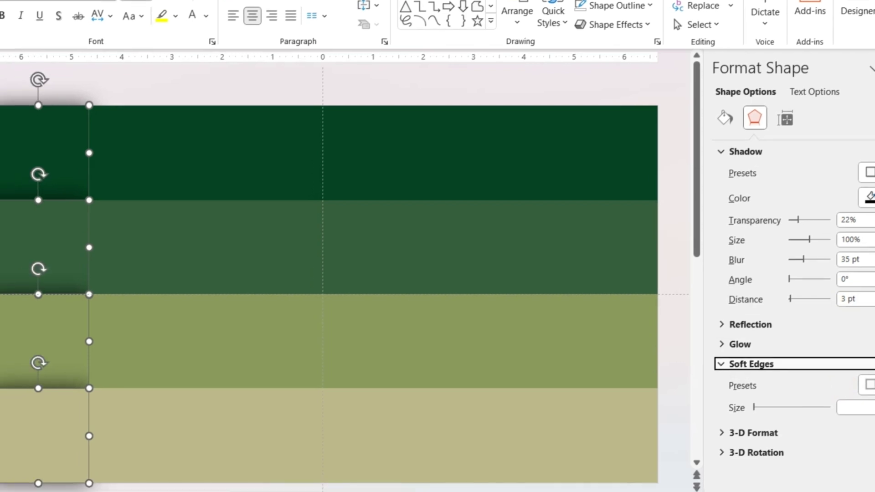
# Step: Select the four wide right-hand strips and apply the Offset Left shadow preset
pyautogui.click(833, 153)
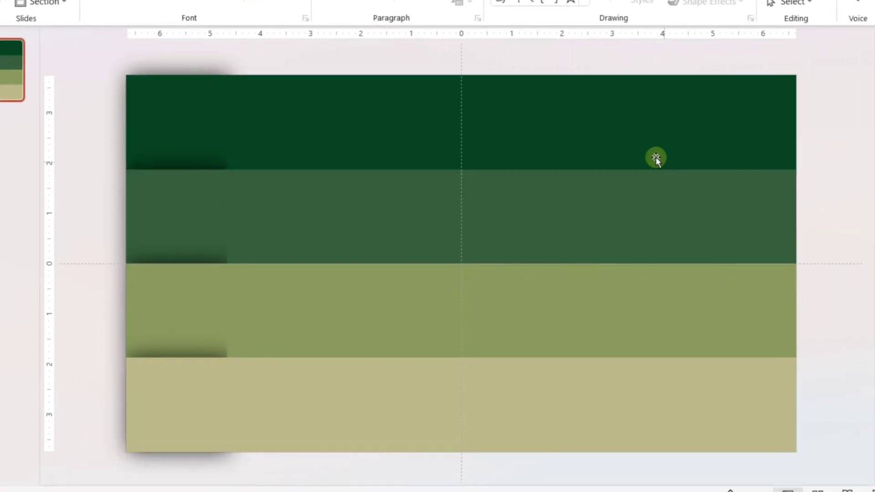
pyautogui.click(621, 119)
pyautogui.keyDown('shift'); pyautogui.click(557, 246); pyautogui.keyUp('shift')
pyautogui.keyDown('shift'); pyautogui.click(535, 314); pyautogui.keyUp('shift')
pyautogui.keyDown('shift'); pyautogui.click(482, 378); pyautogui.keyUp('shift')
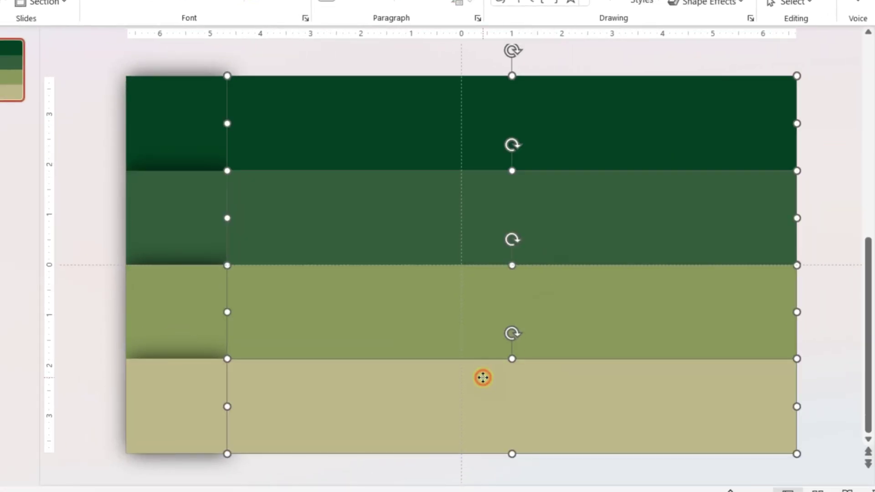
pyautogui.rightClick(469, 389)
pyautogui.click(519, 349)
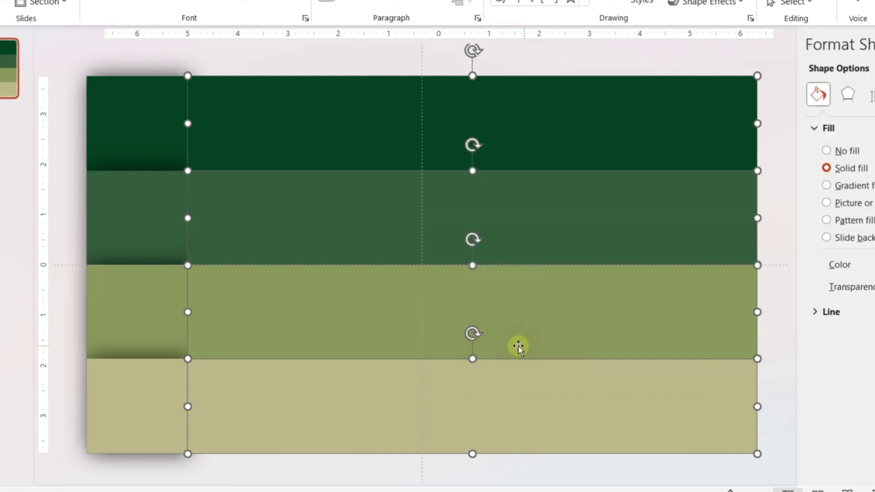
pyautogui.click(701, 115)
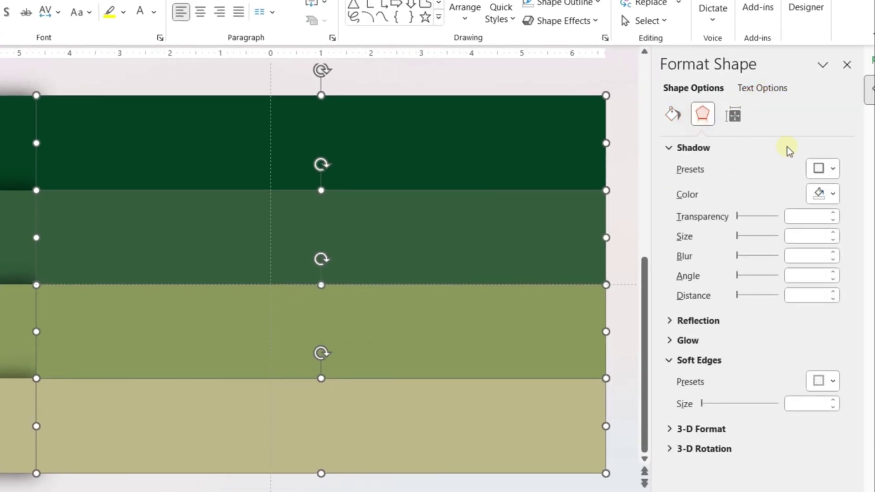
pyautogui.click(823, 168)
pyautogui.click(856, 289)
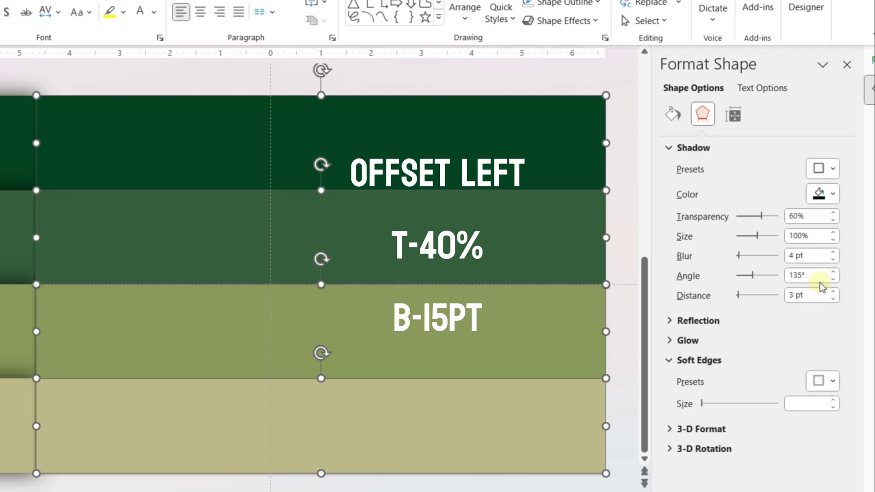
# Step: Set the strips' shadow to 40% transparency and 15 pt blur
pyautogui.click(791, 216)
pyautogui.press('Delete')
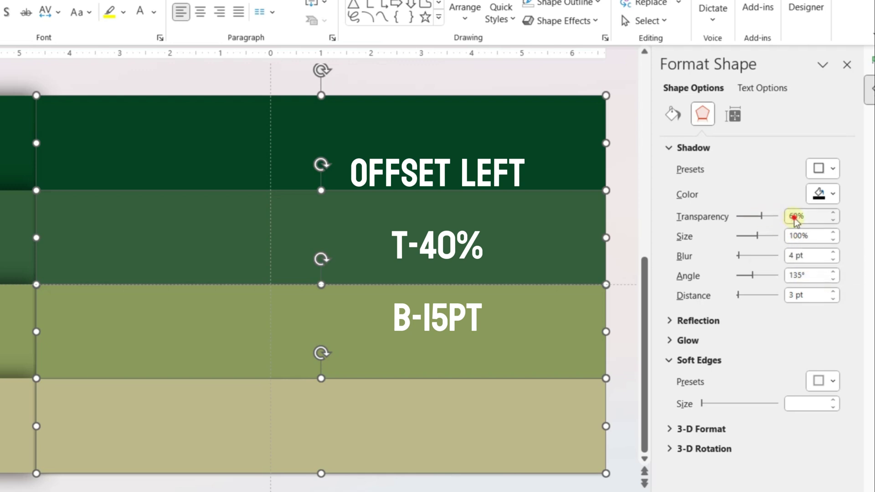
pyautogui.write('4')
pyautogui.click(791, 256)
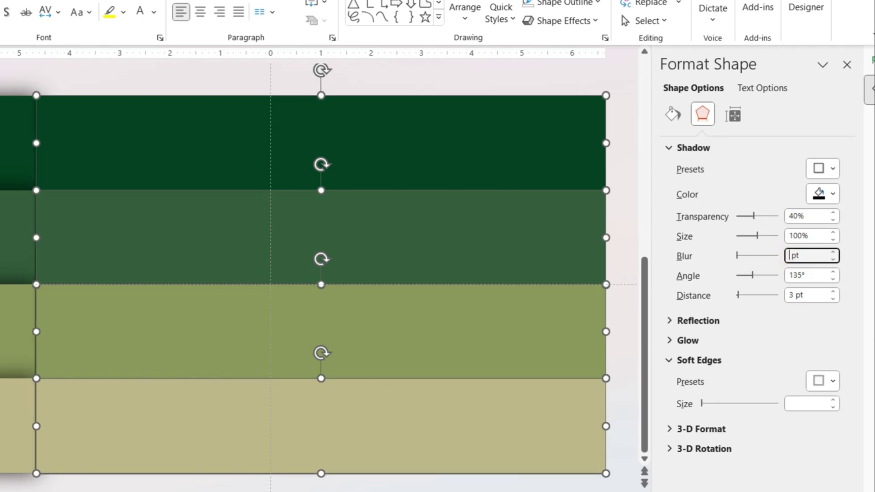
pyautogui.press('BackSpace')
pyautogui.write('15')
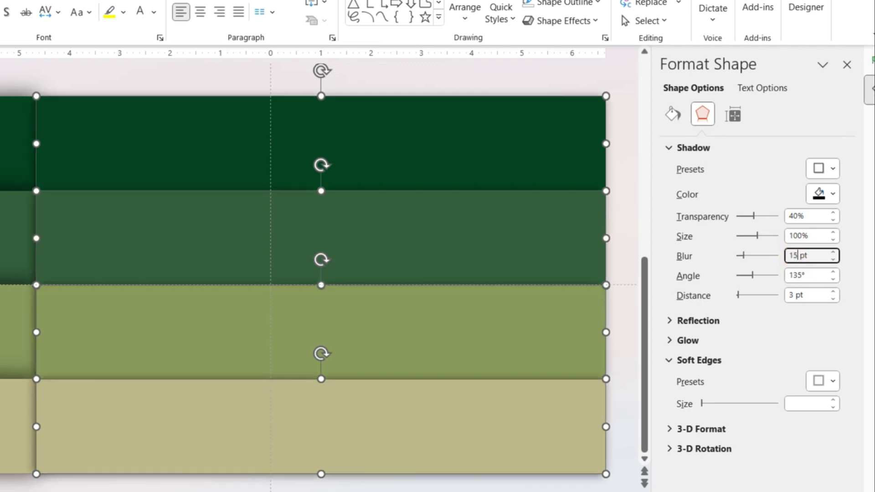
pyautogui.click(848, 65)
pyautogui.click(691, 121)
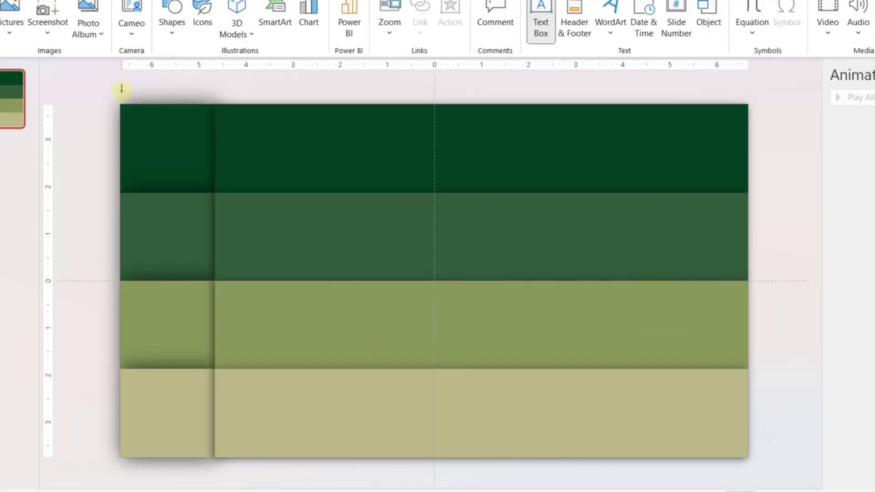
# Step: Send the four long bars to the back, behind the left-hand squares
pyautogui.press('Escape')
pyautogui.moveTo(199, 86); pyautogui.dragTo(784, 479)
pyautogui.rightClick(637, 431)
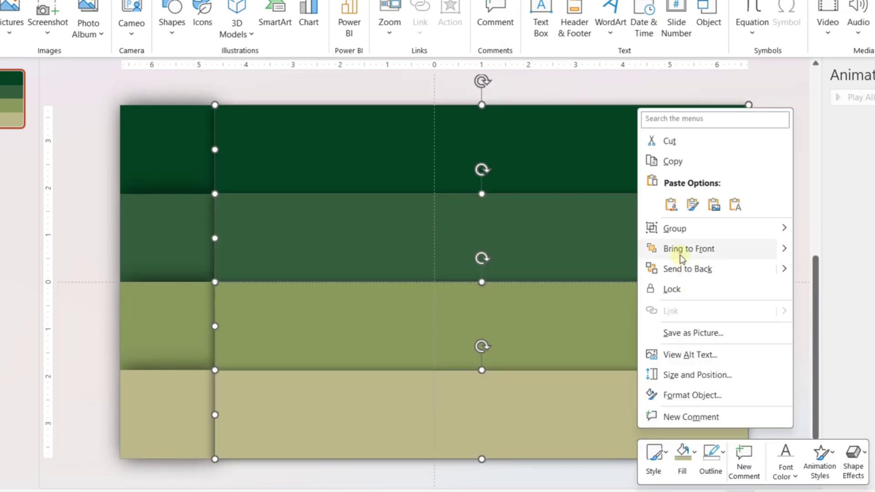
pyautogui.click(676, 269)
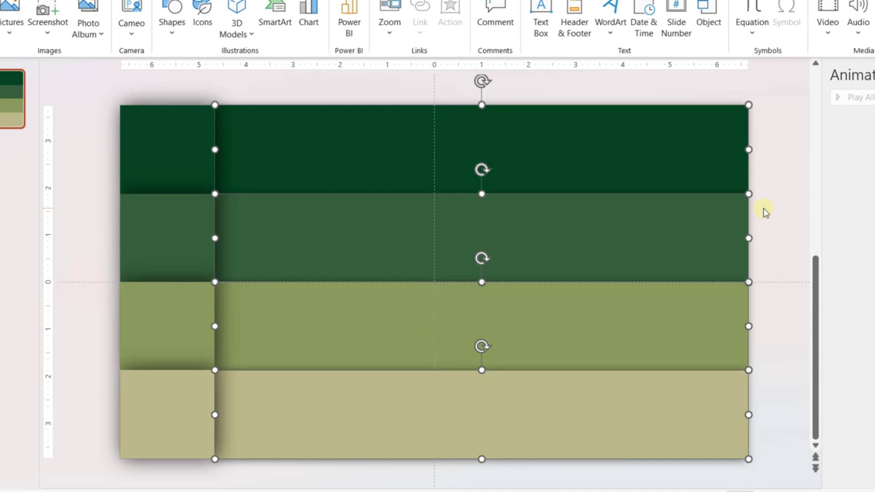
pyautogui.click(765, 212)
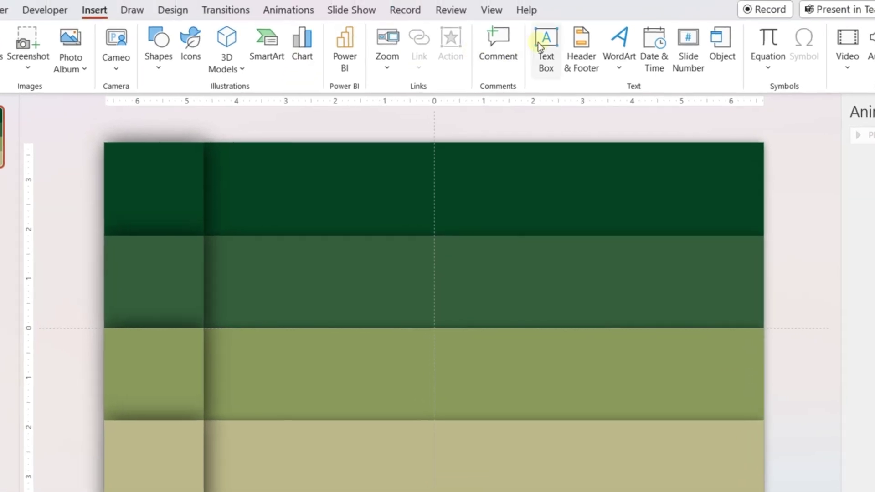
pyautogui.click(541, 25)
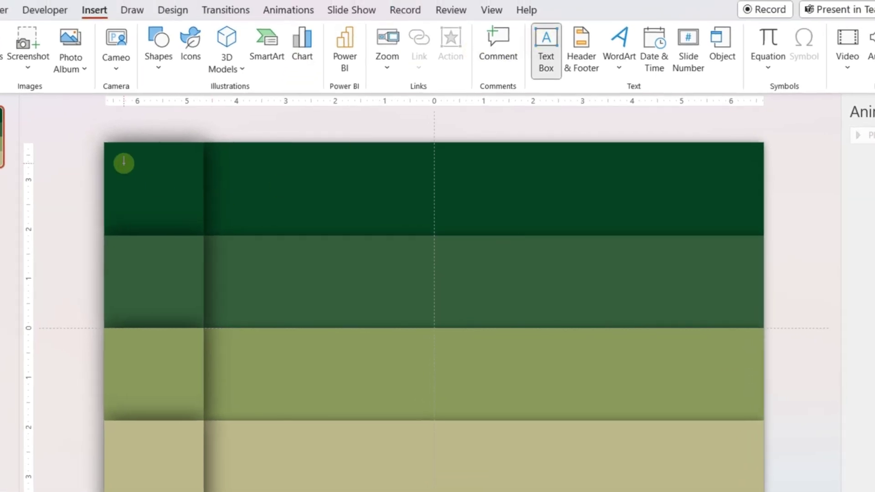
# Step: Add a '01' text box in the top-left square in white Amasis MT Pro Black
pyautogui.moveTo(124, 163); pyautogui.dragTo(185, 221)
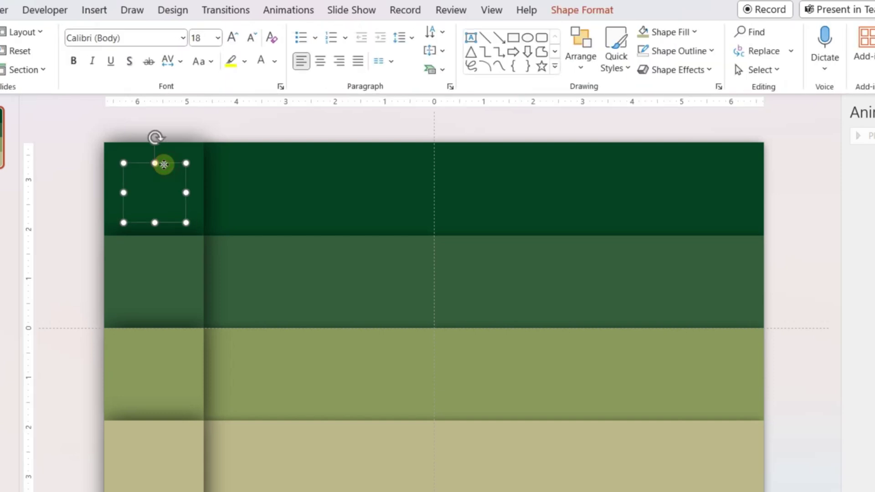
pyautogui.moveTo(164, 164); pyautogui.dragTo(162, 162)
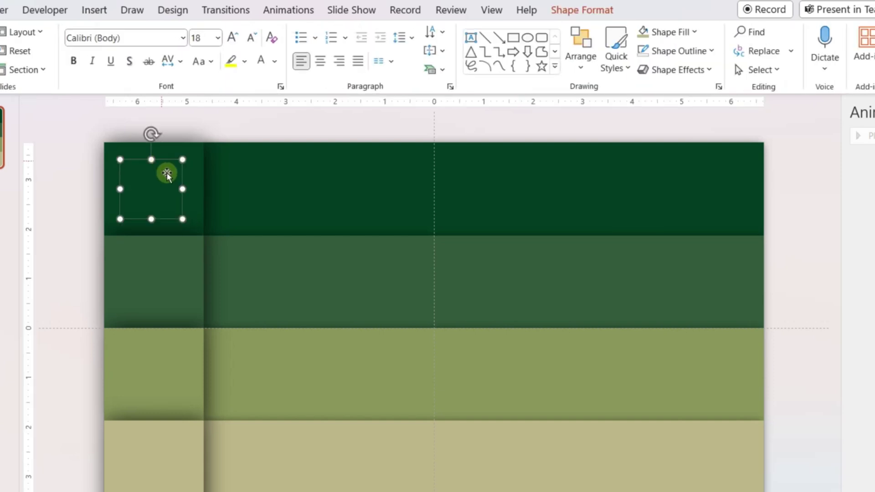
pyautogui.click(166, 185)
pyautogui.write('01')
pyautogui.hotkey('ctrl', 'a')
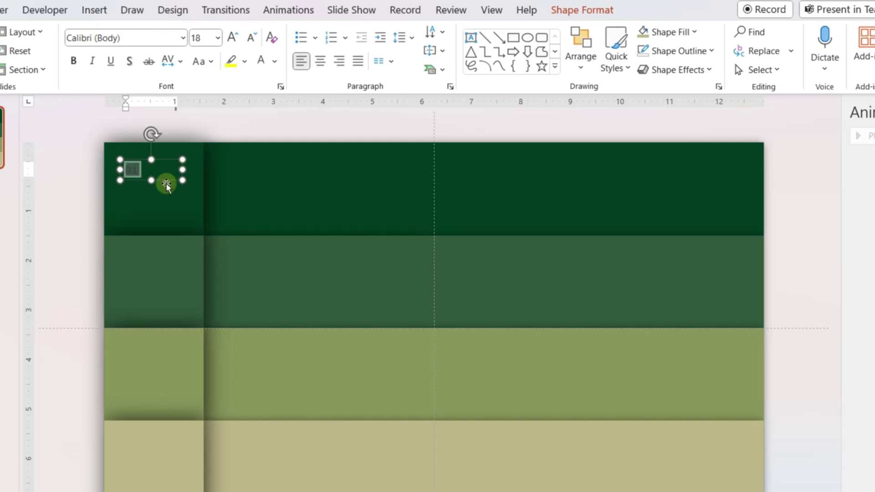
pyautogui.click(184, 37)
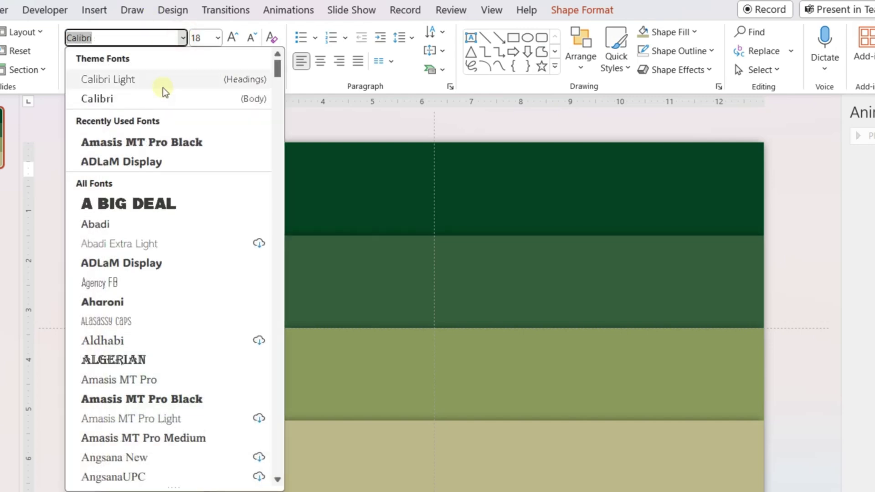
pyautogui.click(139, 143)
pyautogui.click(260, 62)
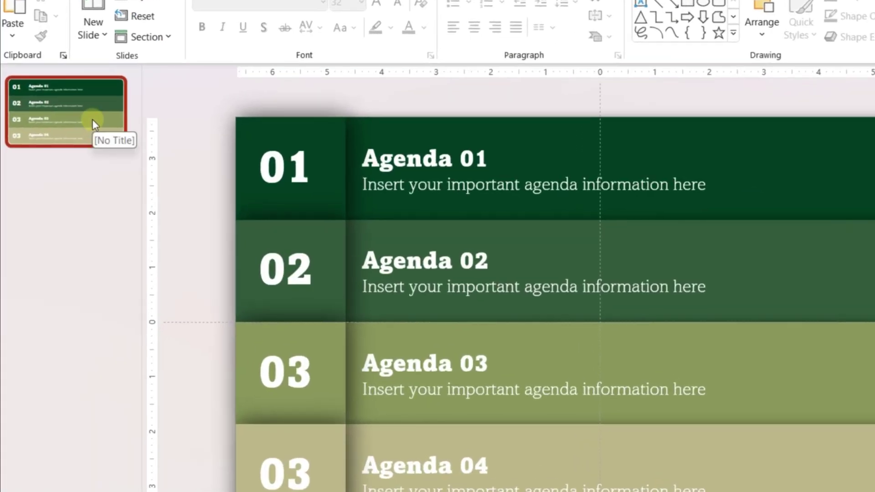
pyautogui.rightClick(79, 130)
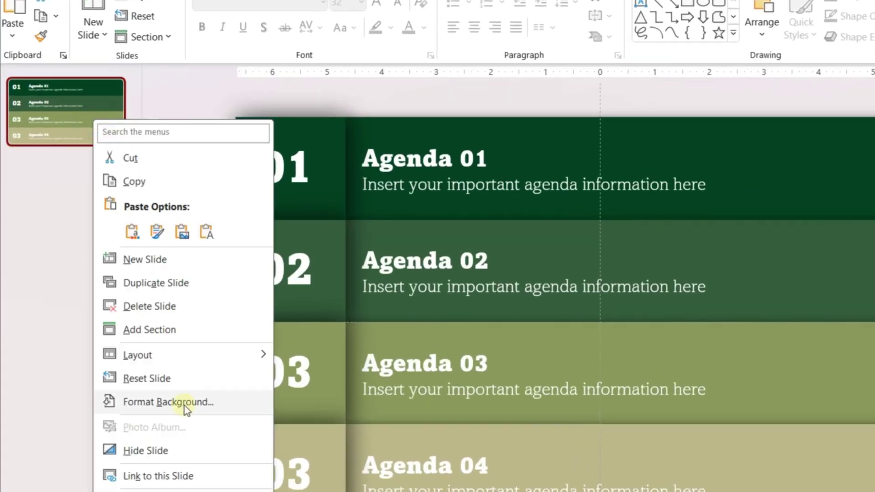
# Step: Duplicate the agenda slide and give both slides a dark green background
pyautogui.click(193, 291)
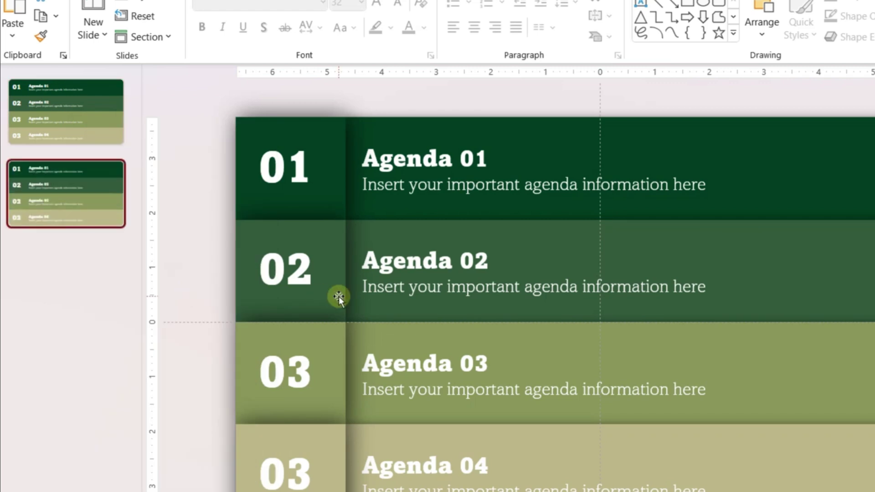
pyautogui.click(71, 109)
pyautogui.keyDown('shift'); pyautogui.click(72, 204); pyautogui.keyUp('shift')
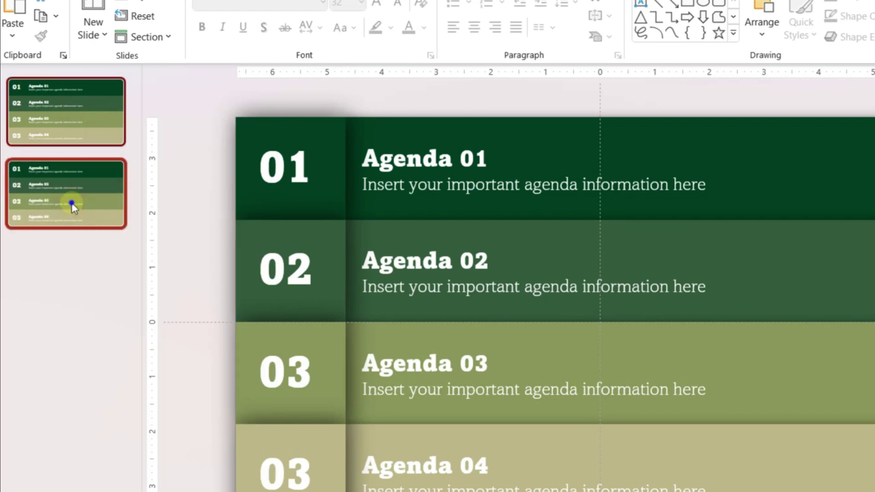
pyautogui.rightClick(72, 203)
pyautogui.click(168, 464)
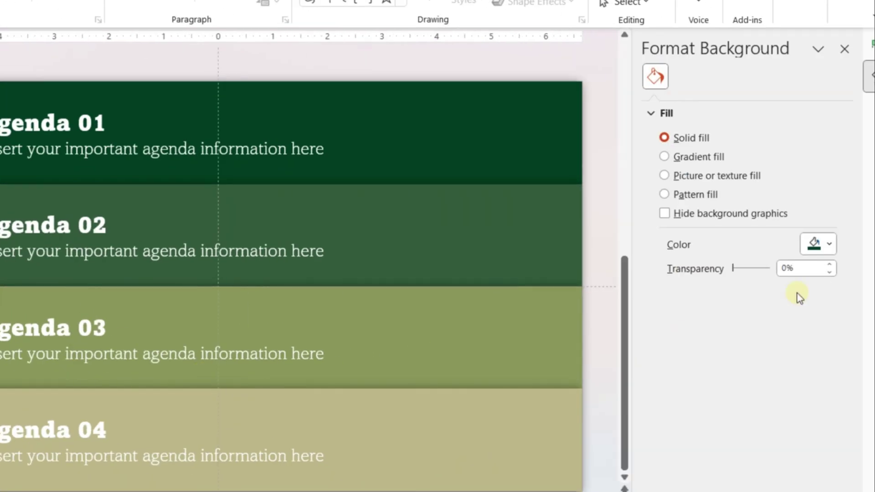
pyautogui.click(830, 243)
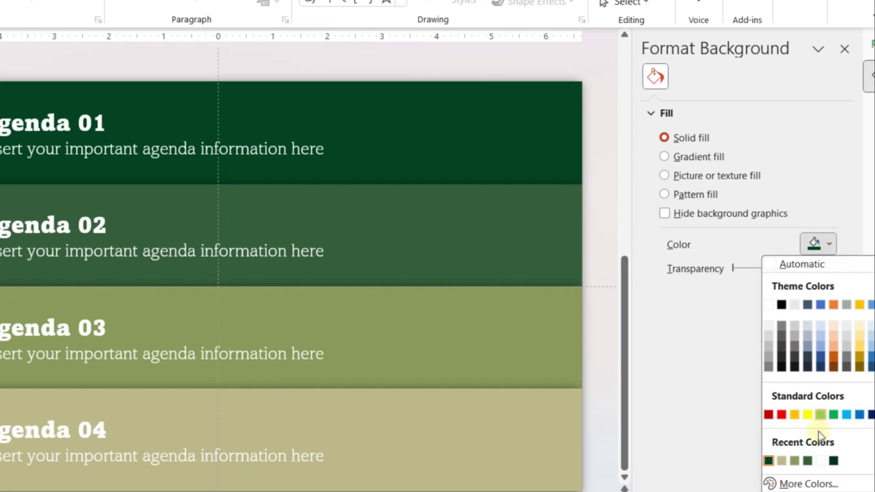
pyautogui.click(769, 462)
# Step: Delete the agenda bars and text from the first slide
pyautogui.click(332, 95)
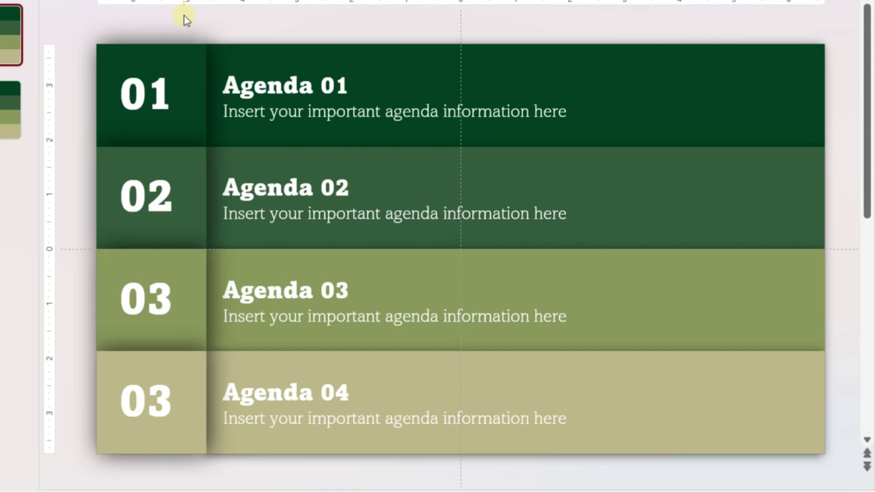
pyautogui.moveTo(184, 15); pyautogui.dragTo(850, 468)
pyautogui.press('Delete')
# Step: Animate slide 2's four agenda rows with Fly In From Left, On Click, 0.75 s each
pyautogui.click(53, 148)
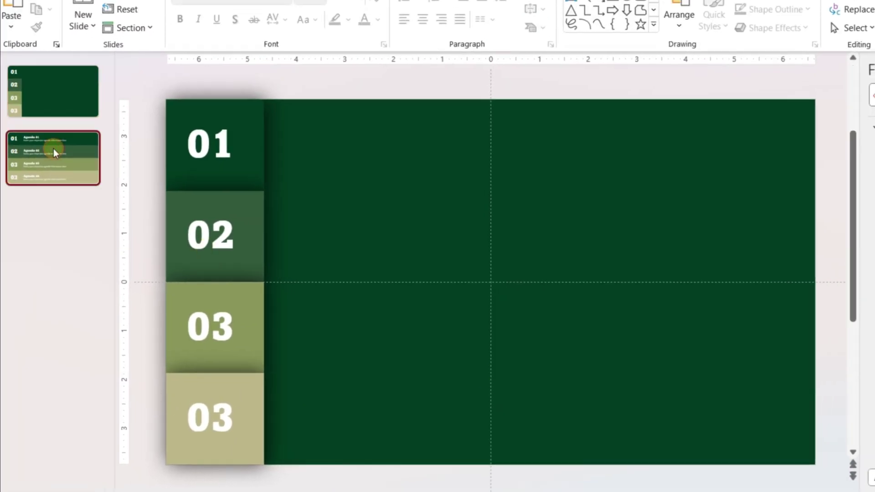
pyautogui.moveTo(239, 80); pyautogui.dragTo(862, 484)
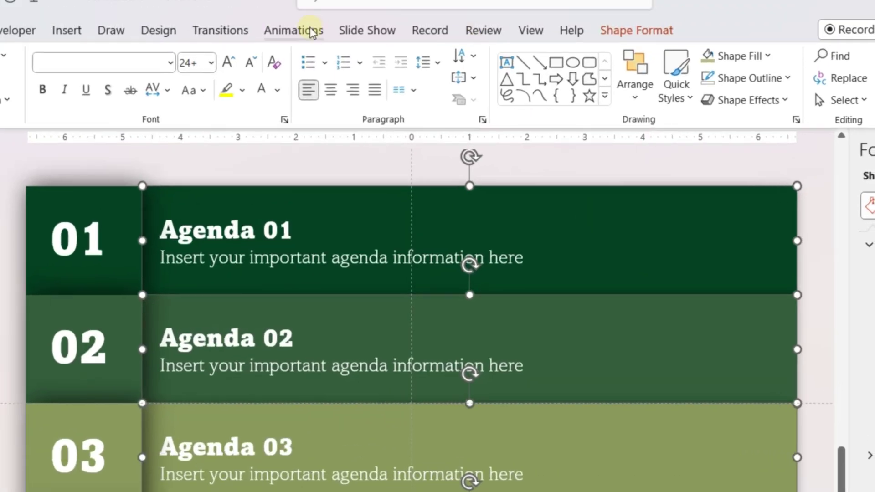
pyautogui.click(311, 31)
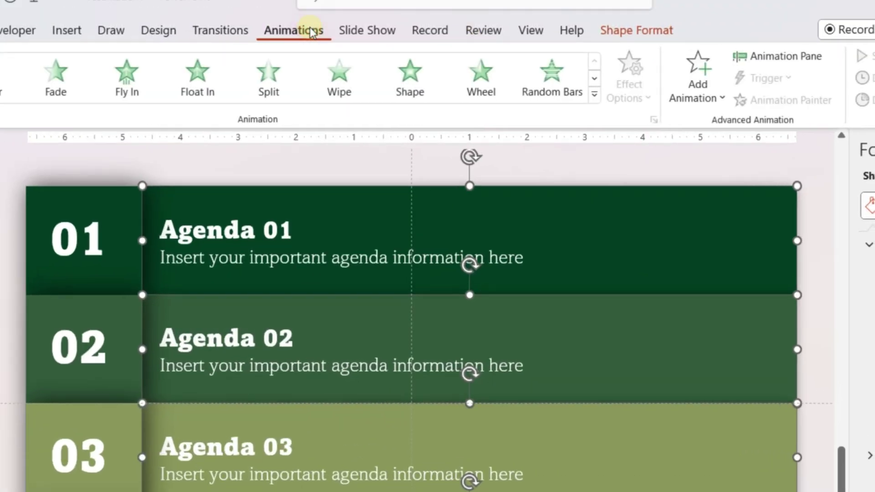
pyautogui.click(127, 75)
pyautogui.click(631, 87)
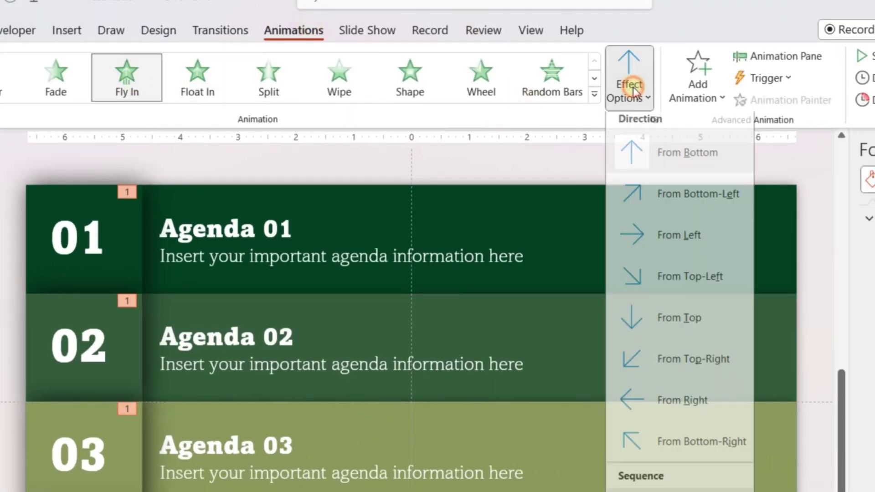
pyautogui.click(666, 240)
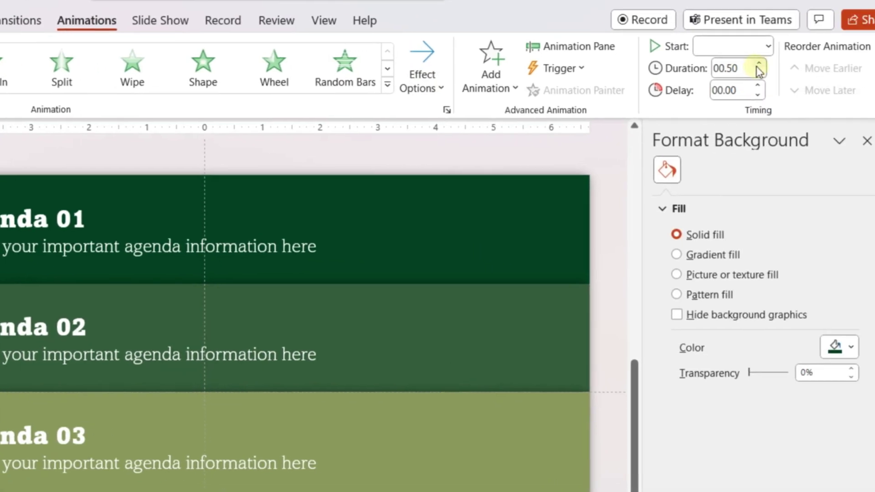
pyautogui.click(768, 45)
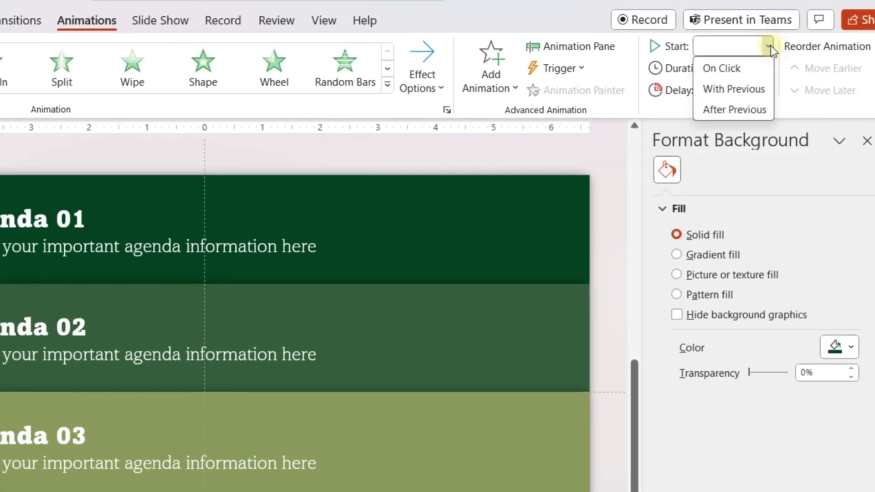
pyautogui.click(751, 64)
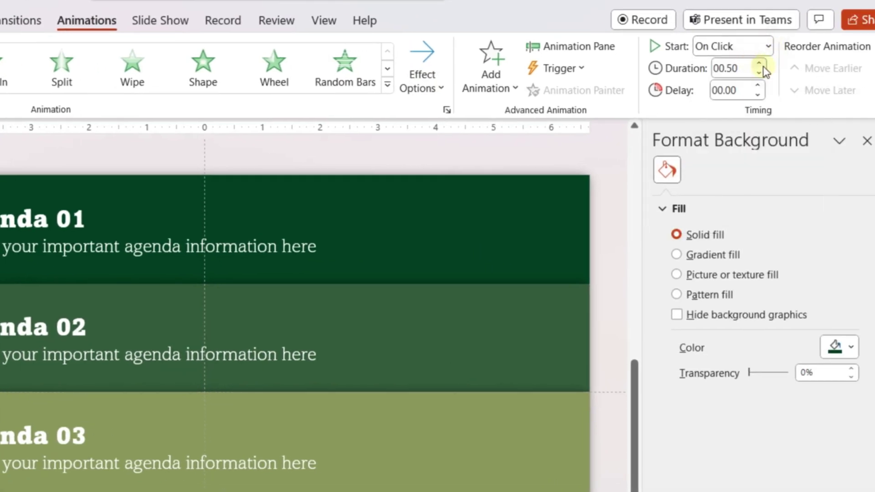
pyautogui.click(610, 46)
pyautogui.click(866, 139)
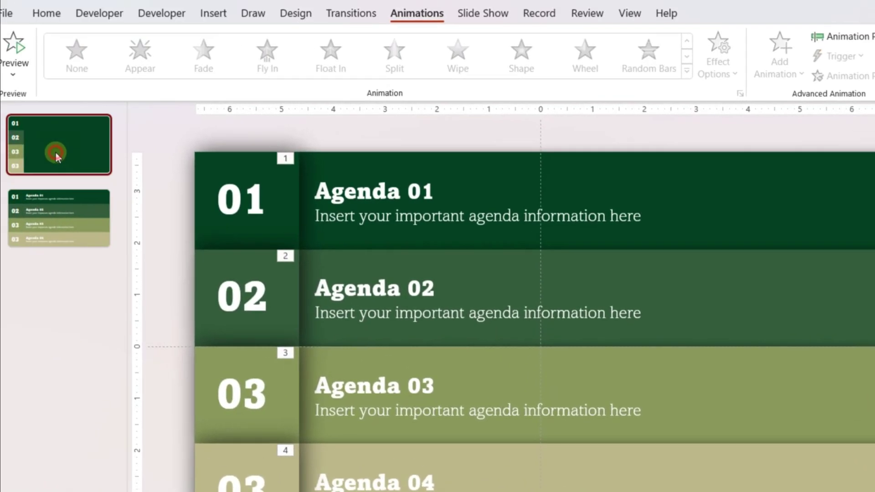
# Step: Apply a Fade transition to the second, agenda slide
pyautogui.click(8, 68)
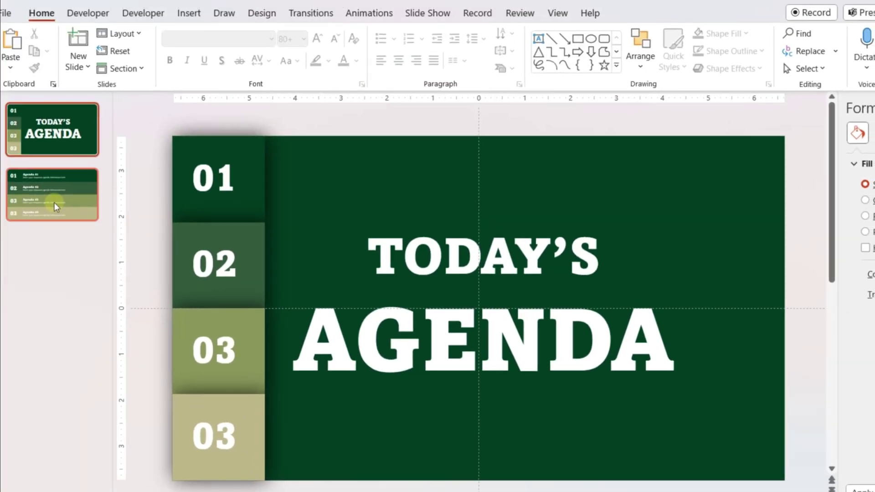
pyautogui.click(54, 203)
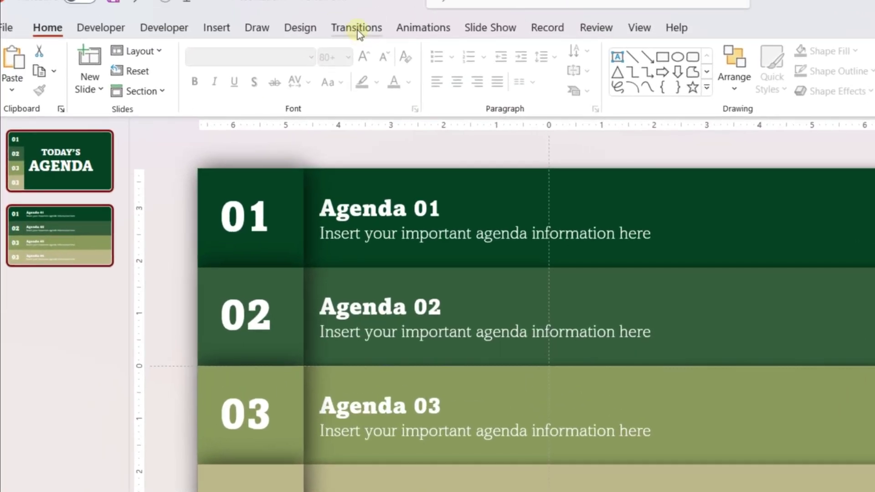
pyautogui.click(311, 13)
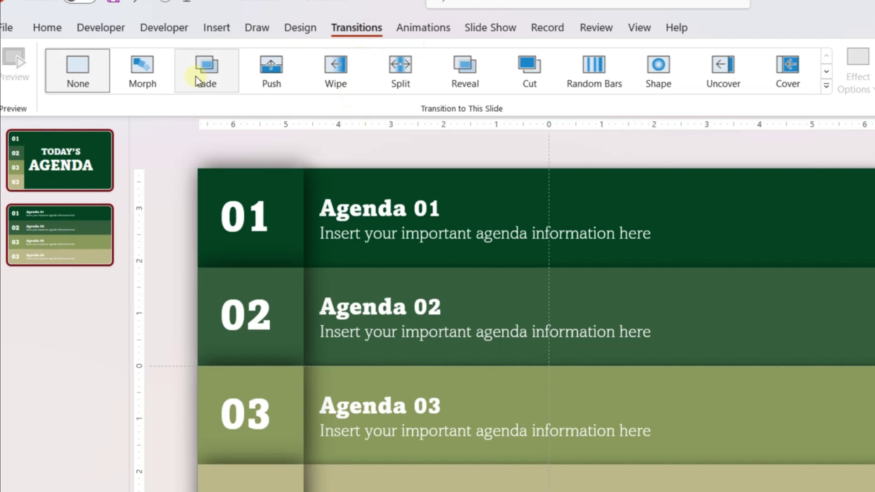
pyautogui.click(195, 77)
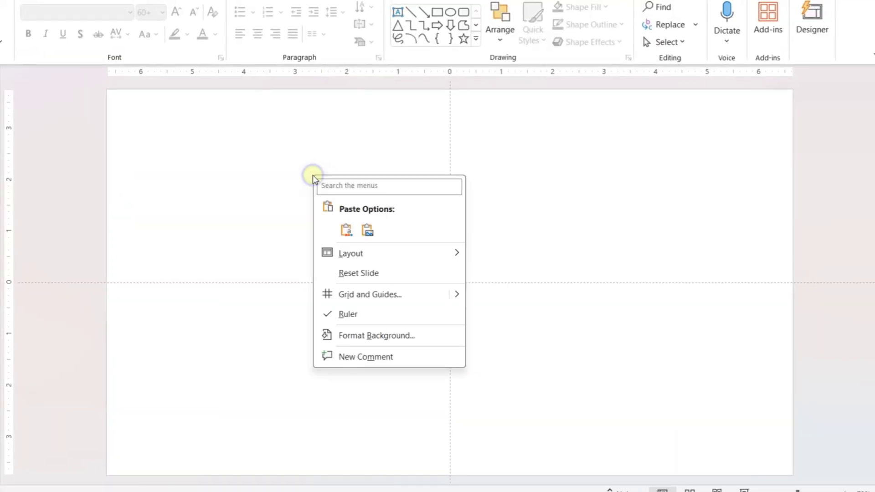
# Step: Give the new slide a black background and paste the TODAY'S AGENDA title onto it
pyautogui.click(387, 336)
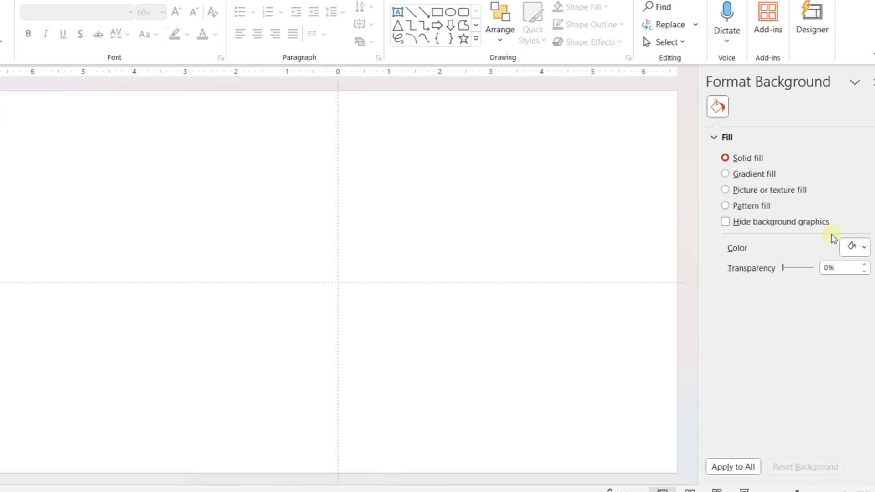
pyautogui.click(864, 247)
pyautogui.click(796, 351)
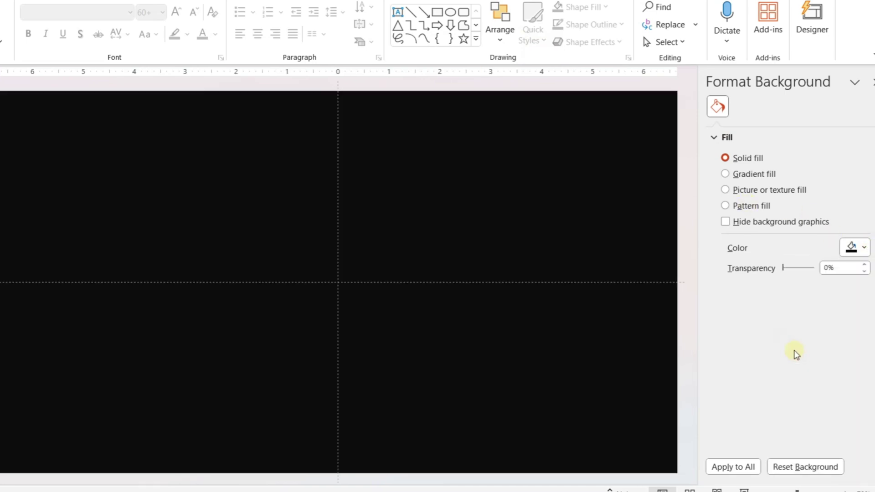
pyautogui.hotkey('ctrl', 'v')
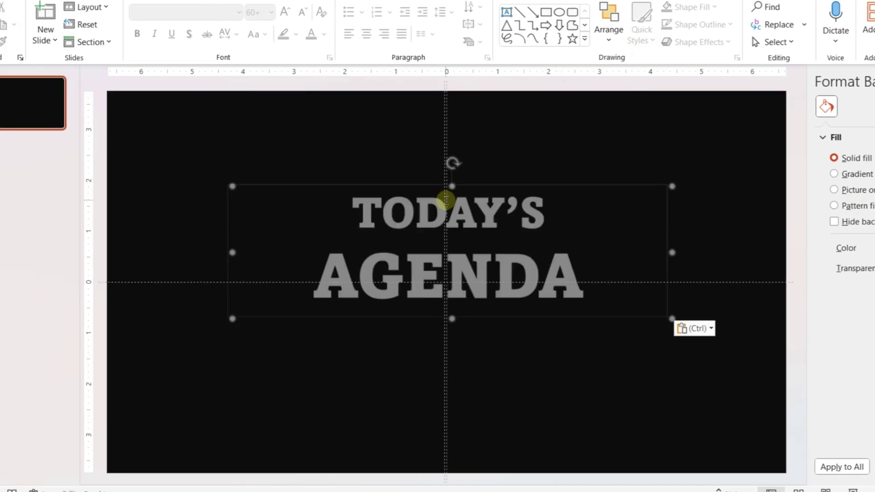
pyautogui.click(510, 308)
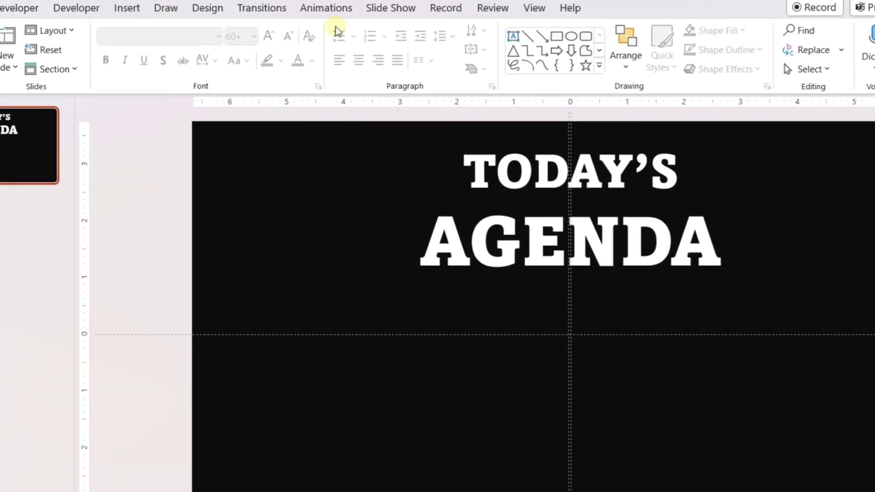
# Step: Draw a column-width text box below the agenda title, aligned to the left guide
pyautogui.click(127, 8)
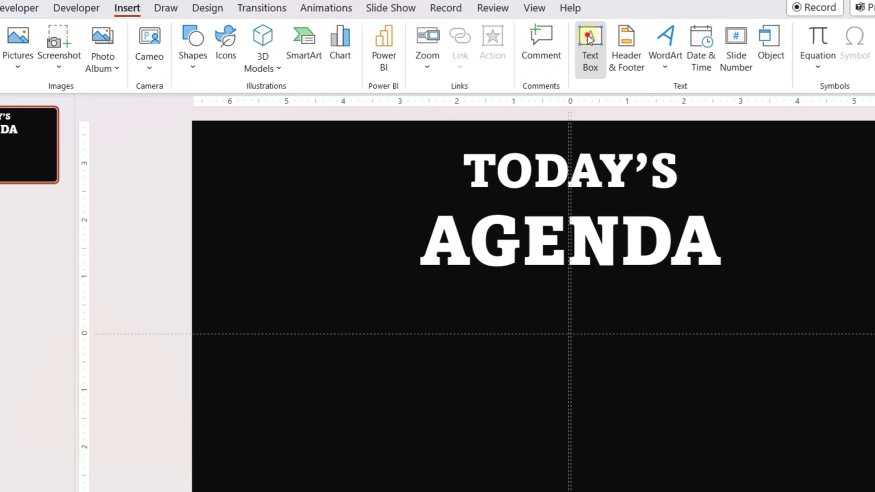
pyautogui.click(589, 50)
pyautogui.moveTo(135, 245); pyautogui.dragTo(334, 418)
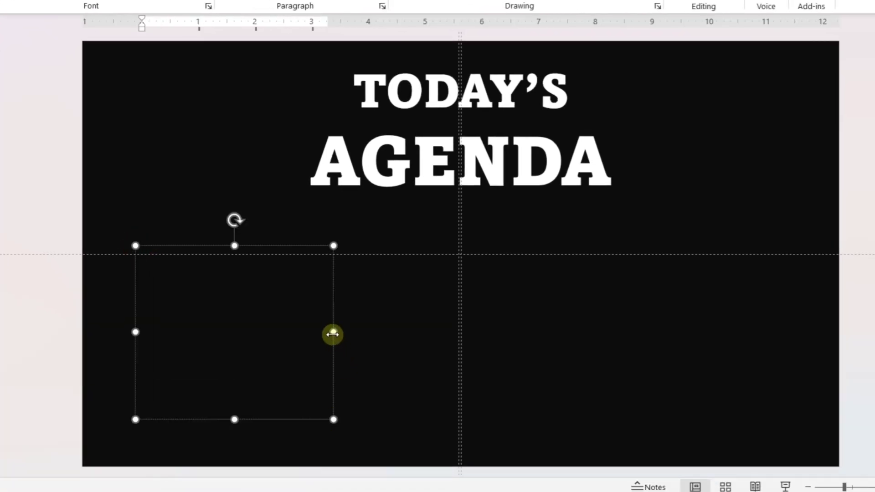
pyautogui.moveTo(333, 334); pyautogui.dragTo(312, 336)
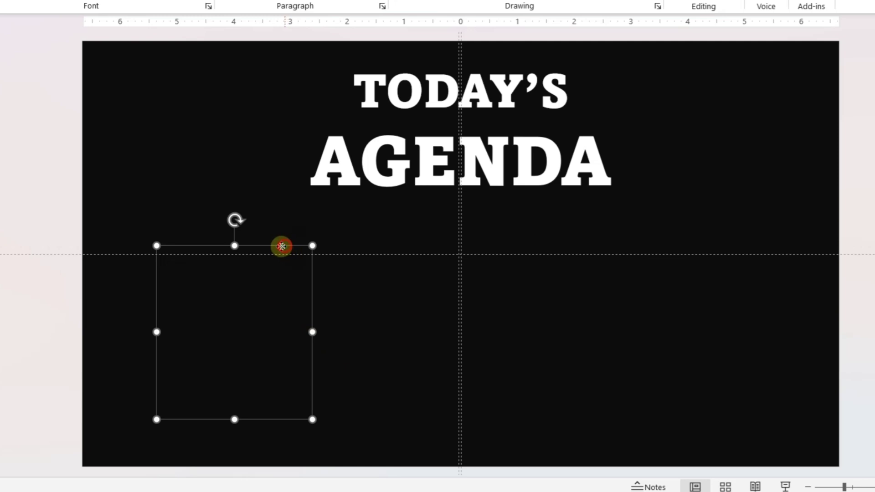
pyautogui.moveTo(282, 246); pyautogui.dragTo(258, 254)
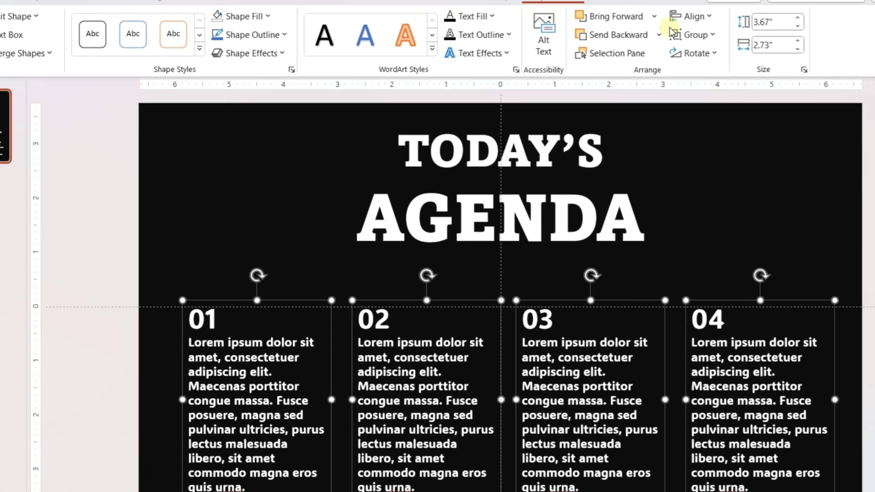
# Step: Distribute the four numbered columns 01–04 horizontally so they are evenly spaced
pyautogui.click(702, 38)
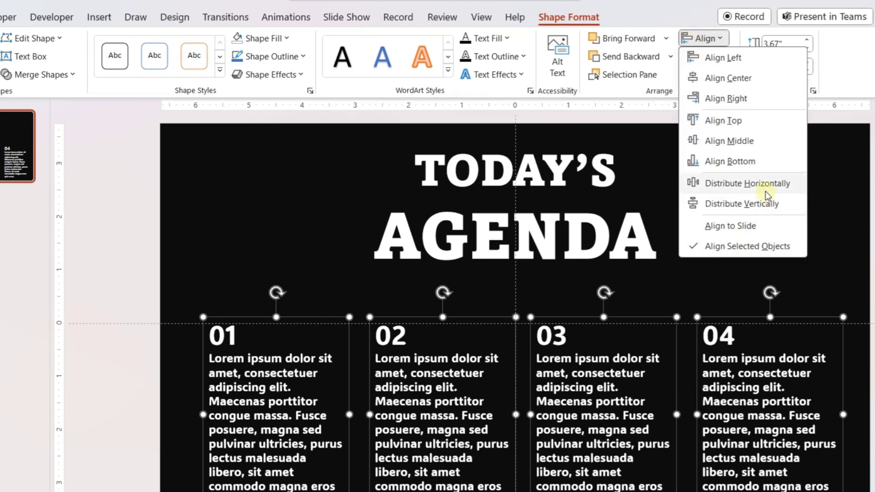
pyautogui.click(765, 191)
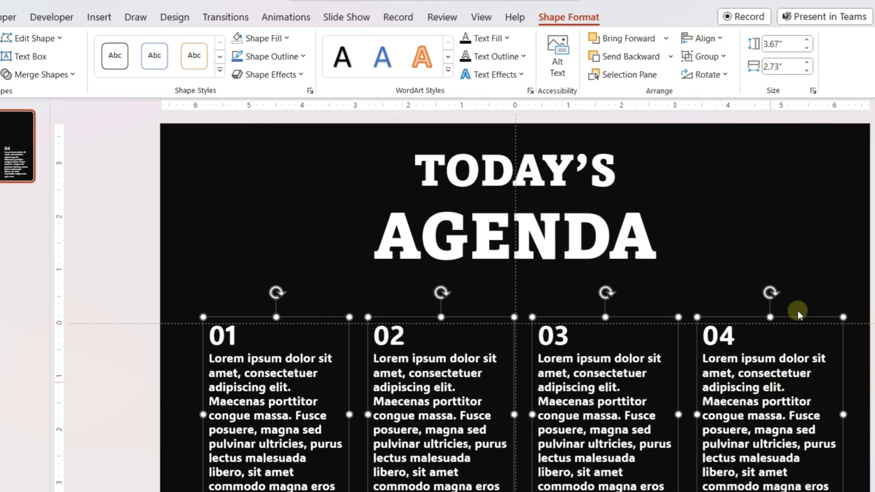
pyautogui.click(802, 270)
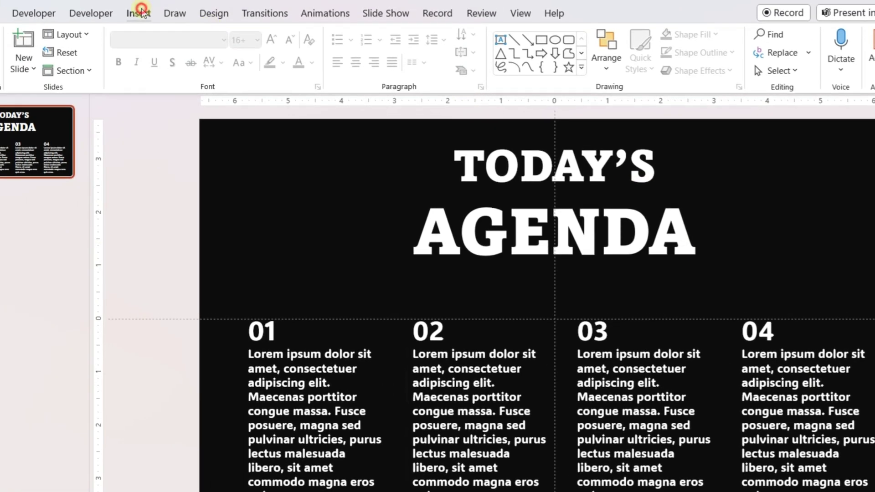
# Step: Draw a rounded rectangle over column 04
pyautogui.click(83, 0)
pyautogui.click(144, 26)
pyautogui.click(259, 108)
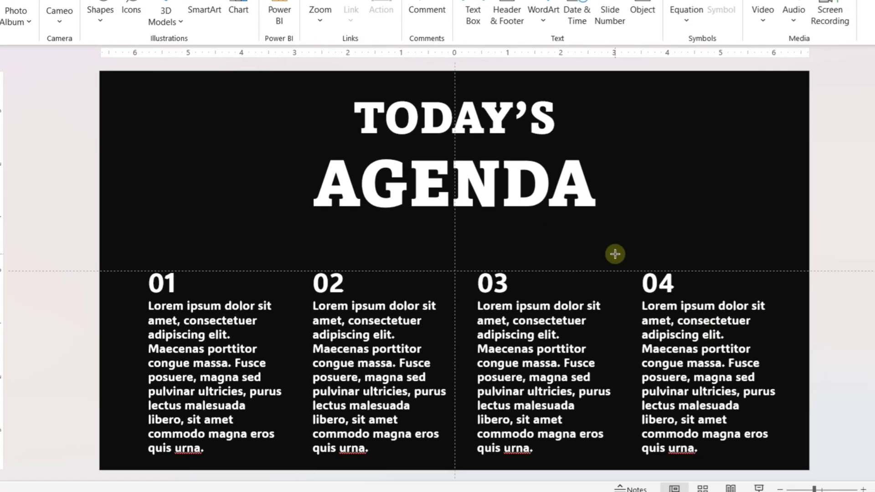
pyautogui.moveTo(615, 254)
pyautogui.mouseDown()
pyautogui.moveTo(797, 416)
pyautogui.moveTo(801, 471)
pyautogui.moveTo(790, 460)
pyautogui.mouseUp()
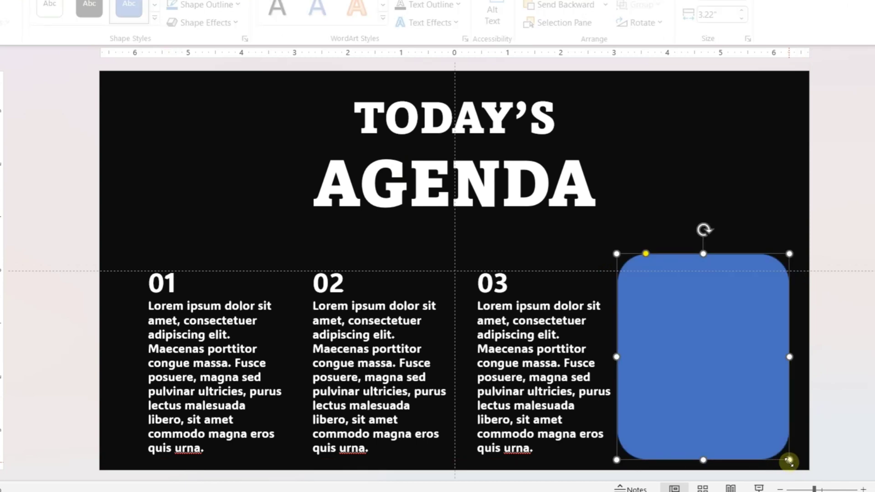
pyautogui.moveTo(727, 270); pyautogui.dragTo(723, 263)
# Step: Remove the rectangle's fill and resize it to fit column 04, 3.75 inches tall
pyautogui.click(206, 0)
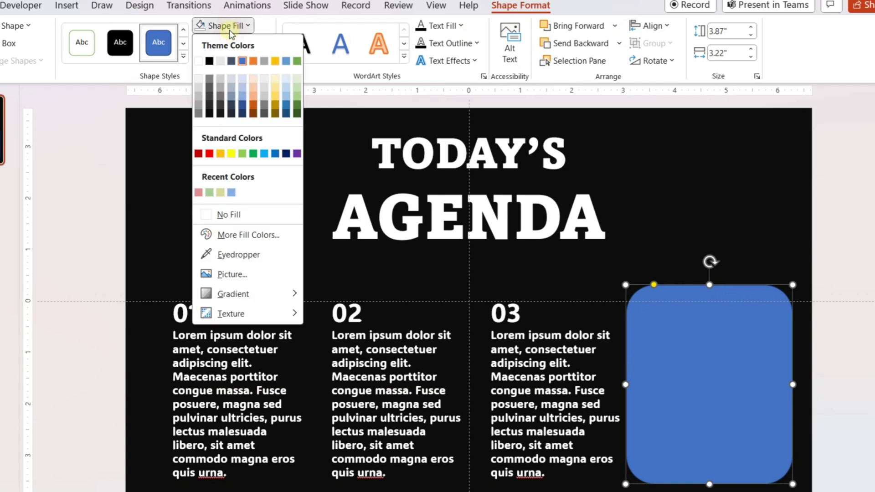
pyautogui.click(248, 26)
pyautogui.click(248, 26)
pyautogui.click(229, 214)
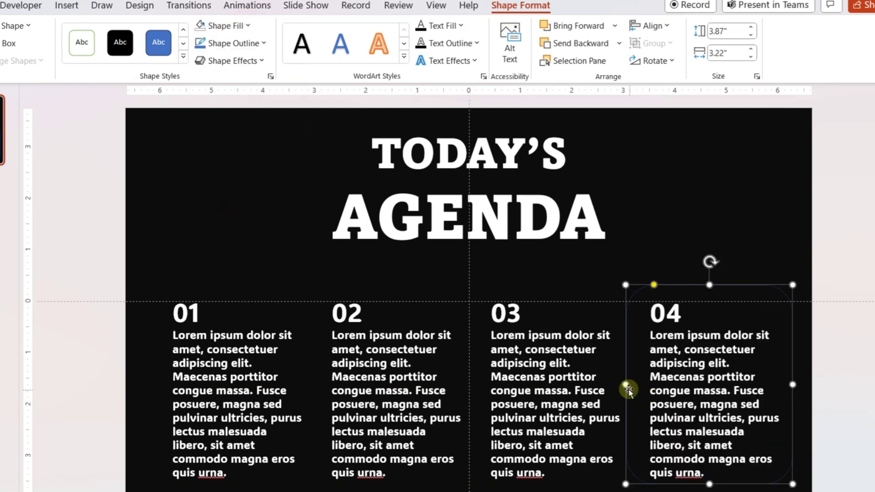
pyautogui.moveTo(626, 385); pyautogui.dragTo(634, 385)
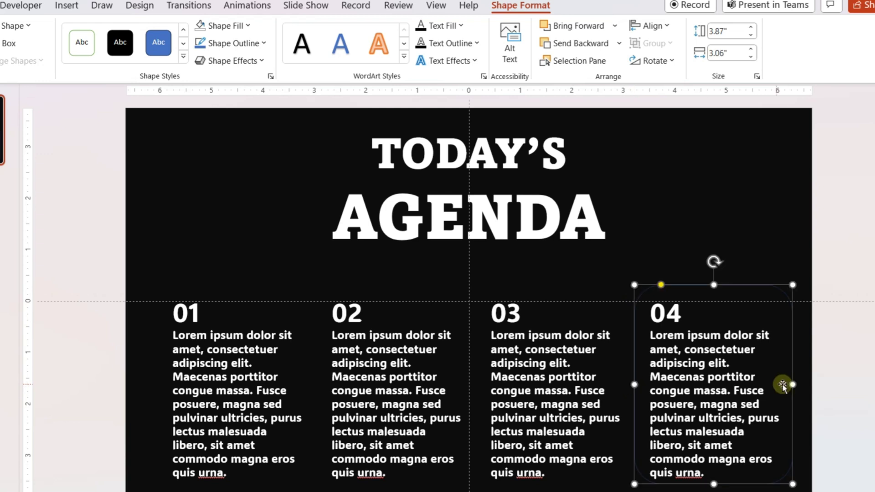
pyautogui.moveTo(793, 384); pyautogui.dragTo(788, 385)
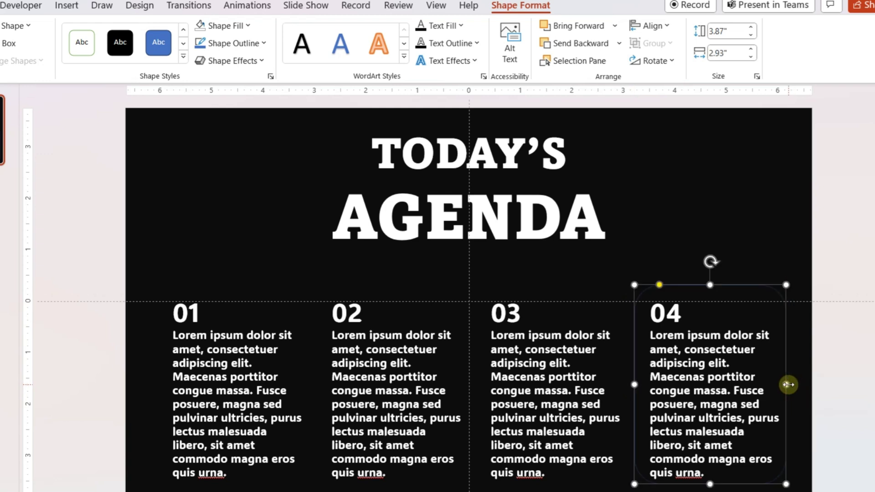
pyautogui.moveTo(708, 283); pyautogui.dragTo(707, 285)
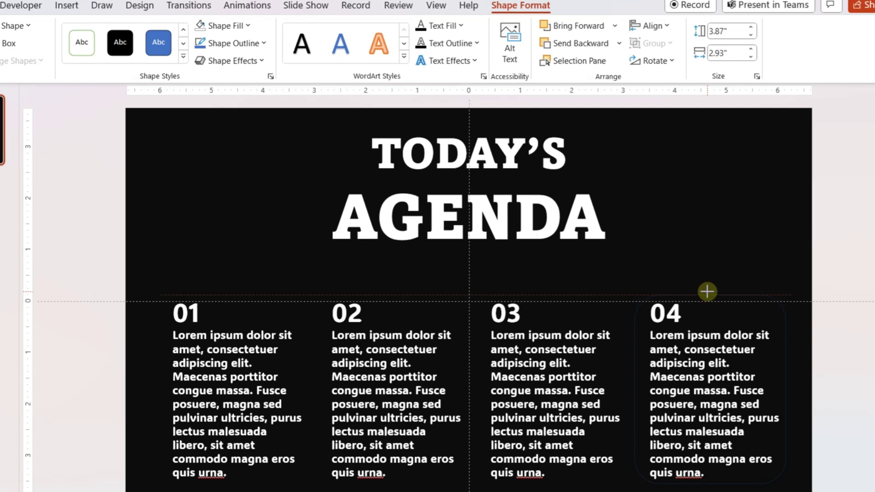
pyautogui.moveTo(707, 292); pyautogui.dragTo(707, 292)
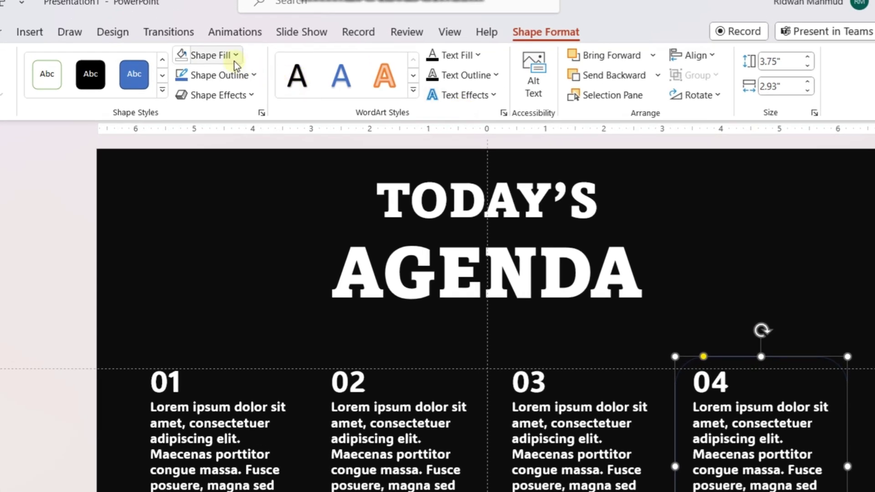
# Step: Fill the box Light Blue, remove its outline, and send it to the back
pyautogui.click(235, 62)
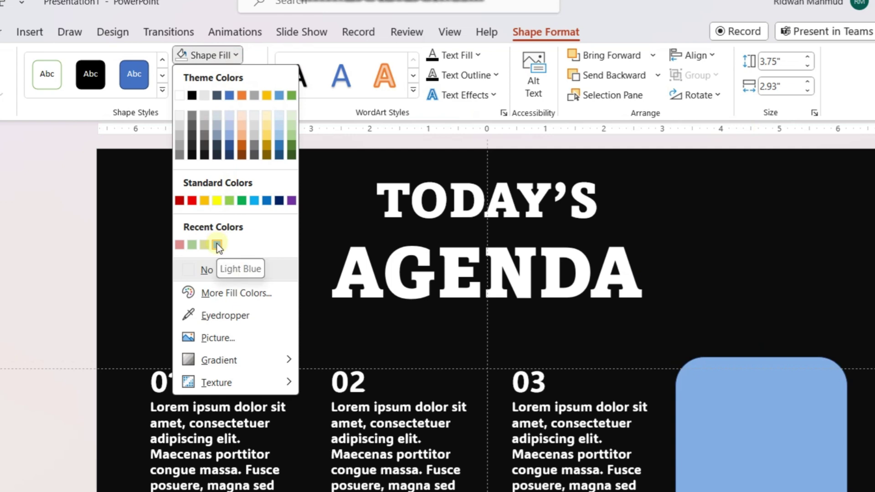
pyautogui.click(217, 245)
pyautogui.click(226, 74)
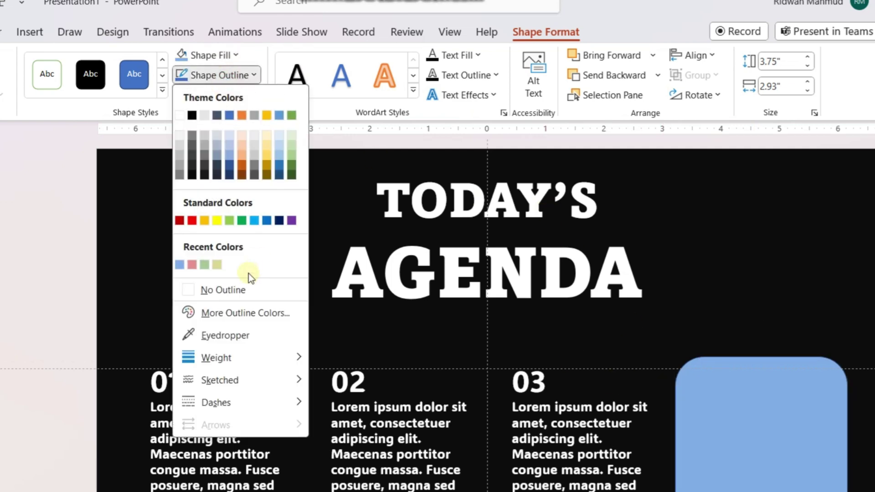
pyautogui.click(224, 293)
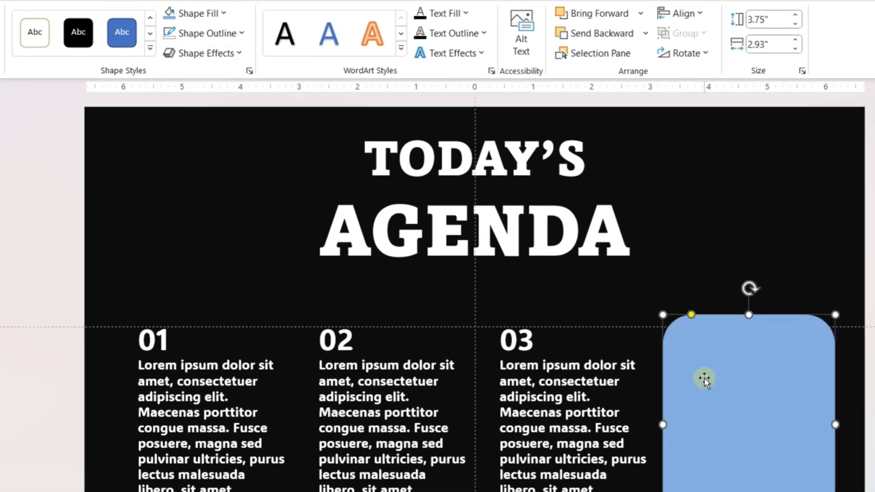
pyautogui.rightClick(719, 341)
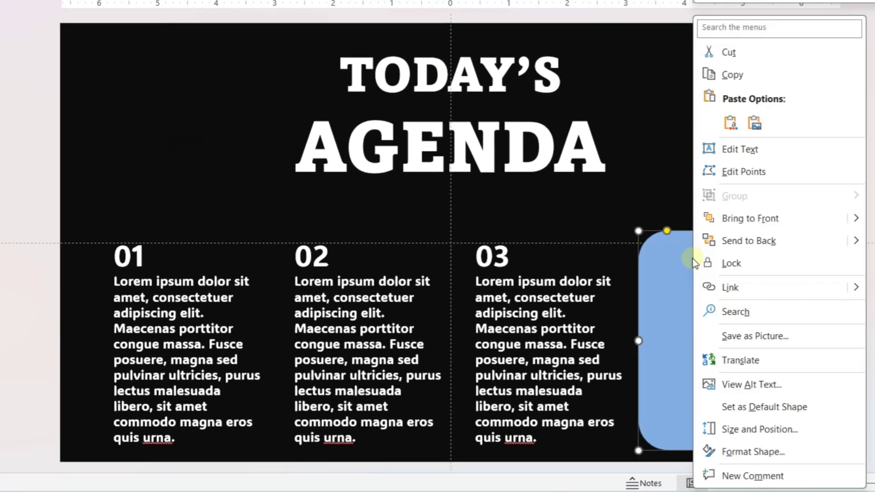
pyautogui.click(761, 323)
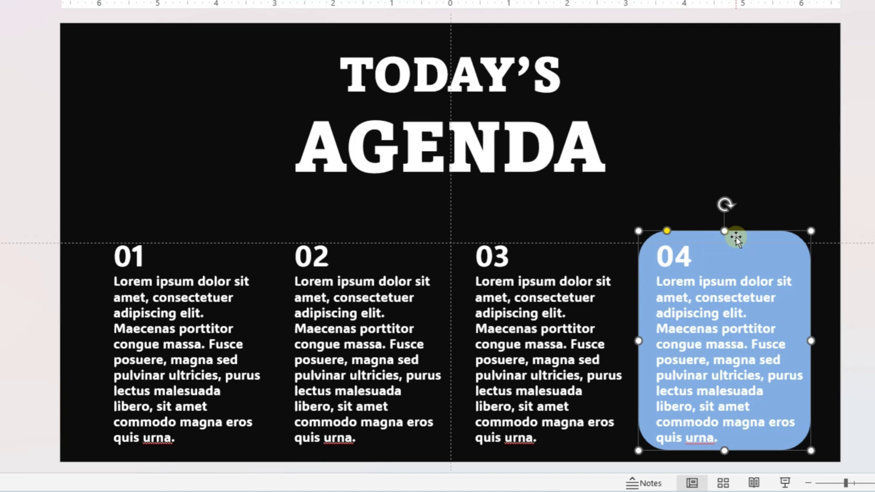
# Step: Change all of column 04's text to black
pyautogui.click(731, 358)
pyautogui.hotkey('ctrl', 'a')
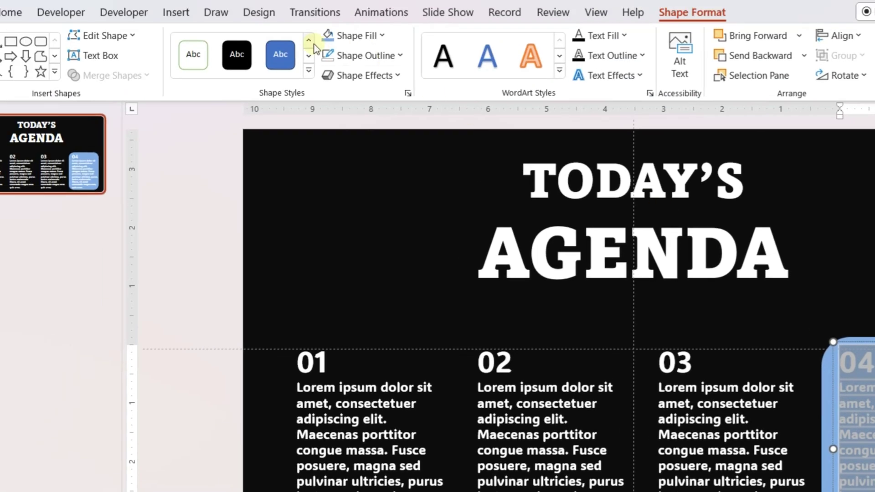
pyautogui.click(12, 5)
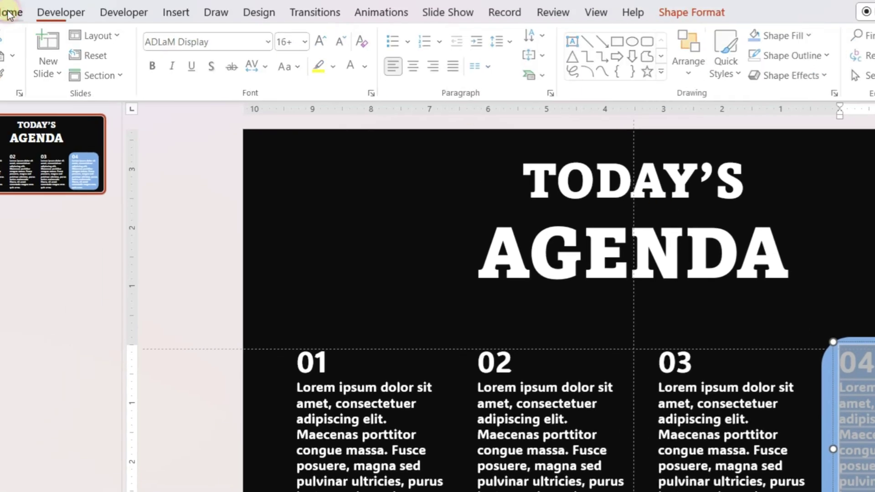
pyautogui.click(364, 68)
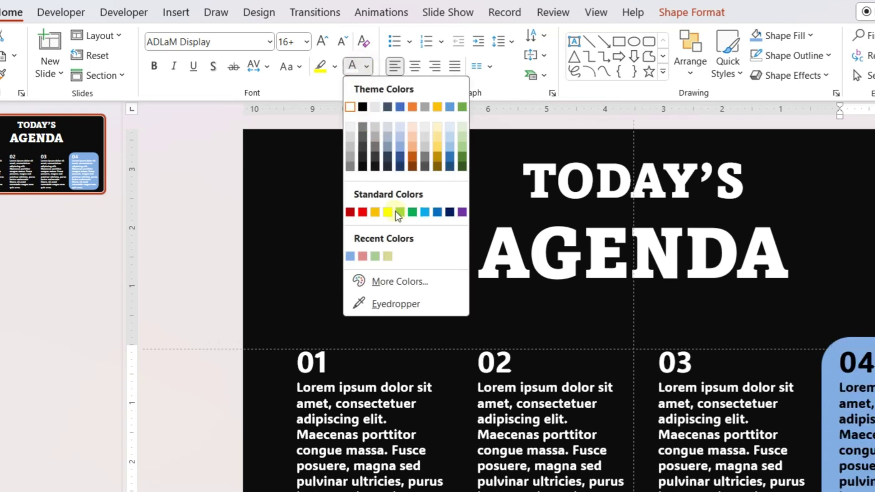
pyautogui.click(361, 108)
pyautogui.click(669, 250)
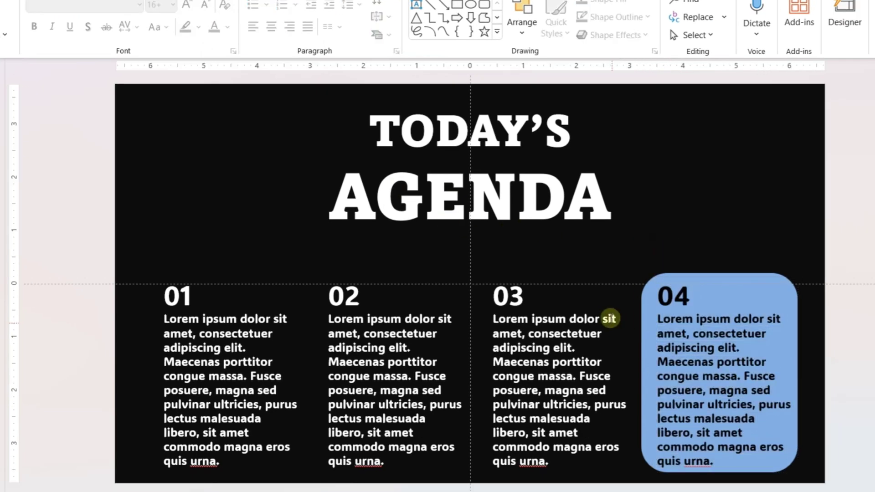
pyautogui.click(581, 362)
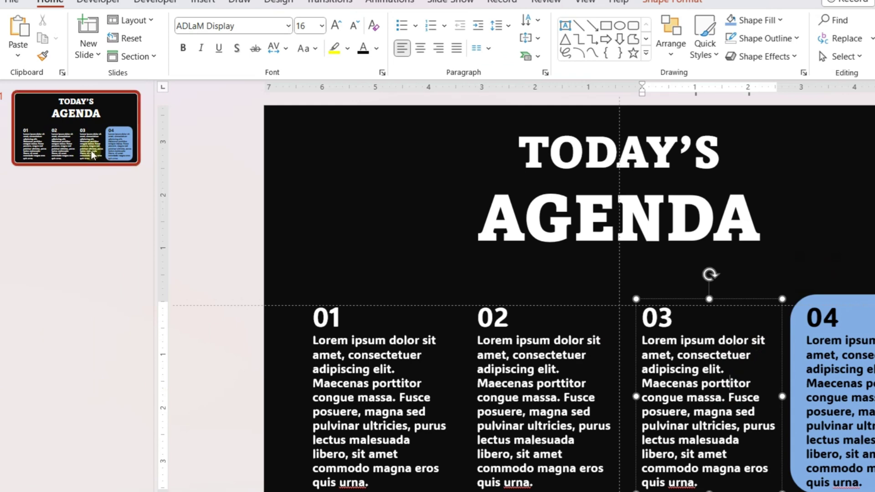
# Step: Duplicate the slide, move the highlight box over column 03, and delete column 04
pyautogui.rightClick(93, 152)
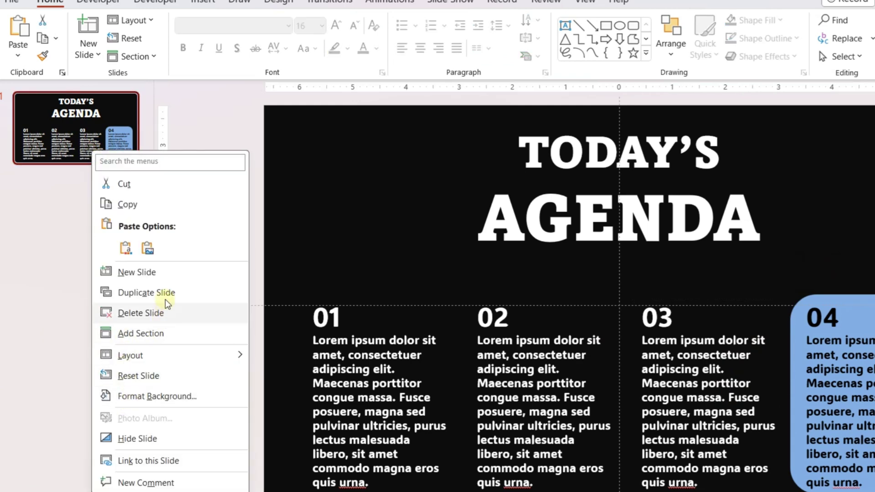
pyautogui.click(166, 294)
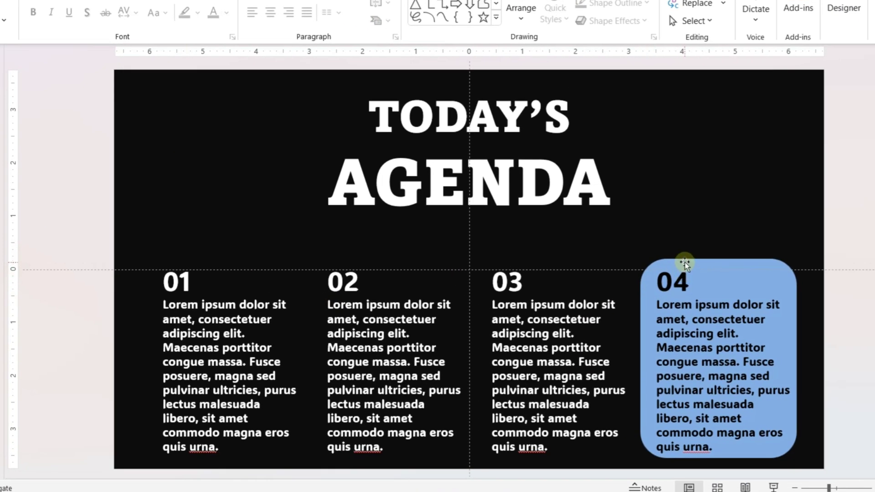
pyautogui.click(684, 263)
pyautogui.moveTo(685, 262); pyautogui.dragTo(519, 254)
pyautogui.click(686, 313)
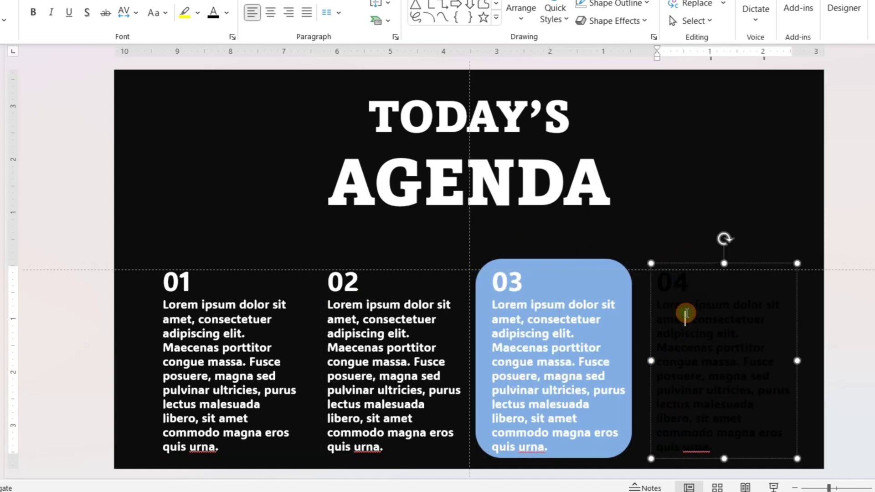
pyautogui.click(680, 263)
pyautogui.press('Delete')
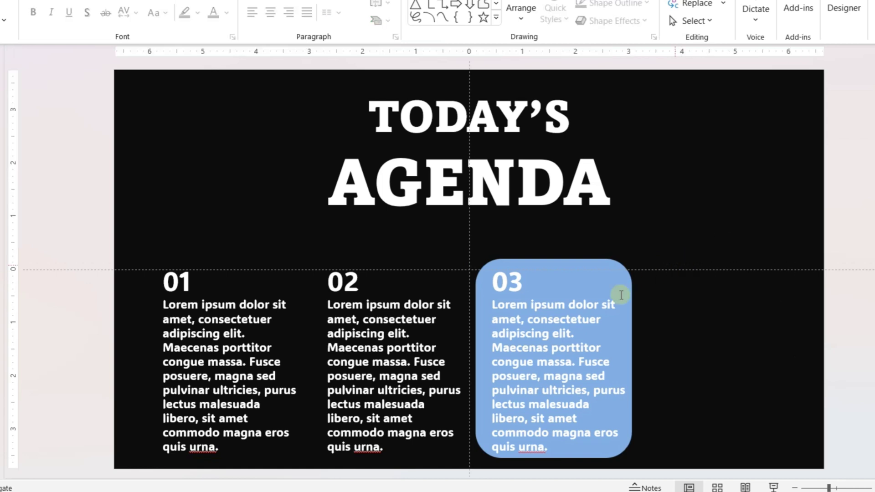
# Step: Make column 03's text black with the Eyedropper, fill its box gold, and place this slide before the 04 slide
pyautogui.click(537, 336)
pyautogui.hotkey('ctrl', 'a')
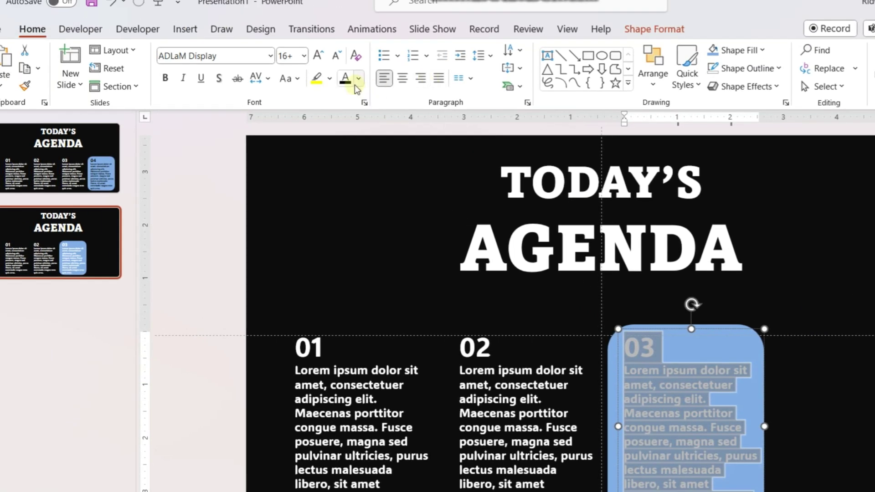
pyautogui.click(358, 80)
pyautogui.click(389, 294)
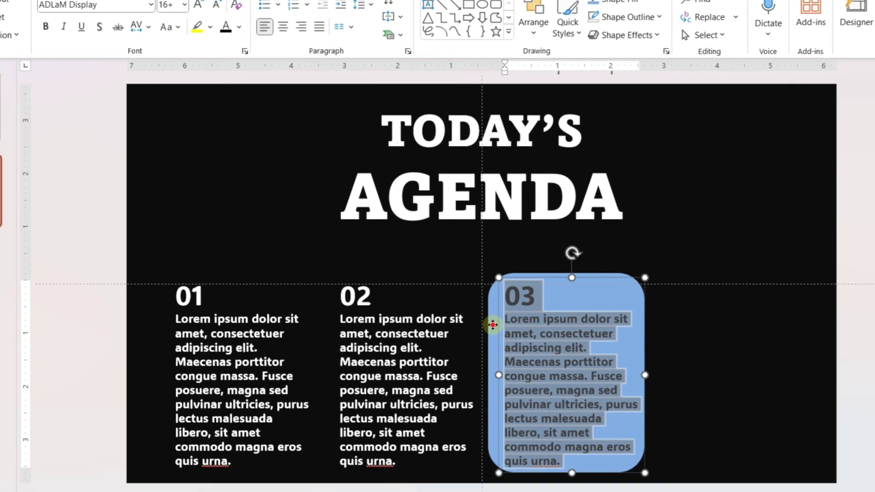
pyautogui.click(493, 324)
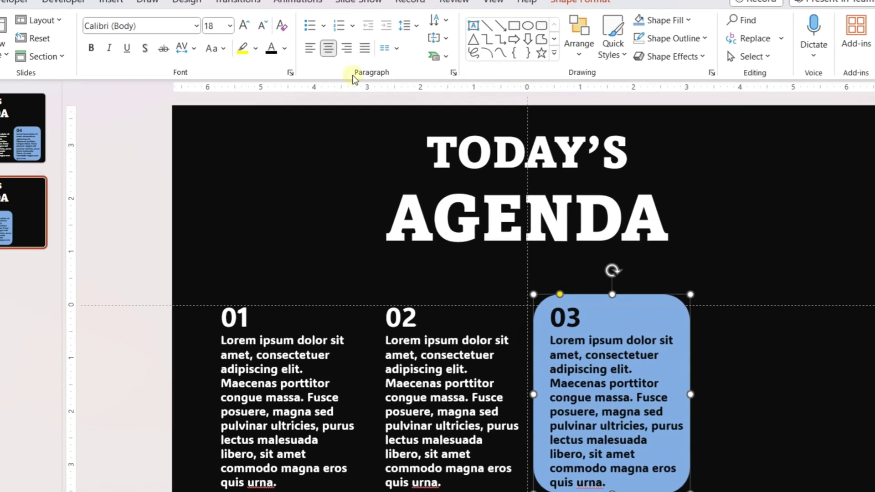
pyautogui.click(665, 20)
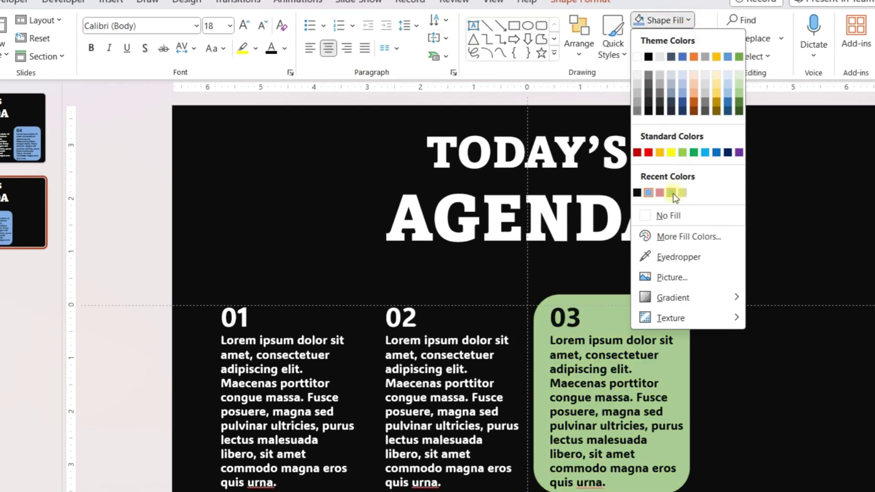
pyautogui.click(660, 153)
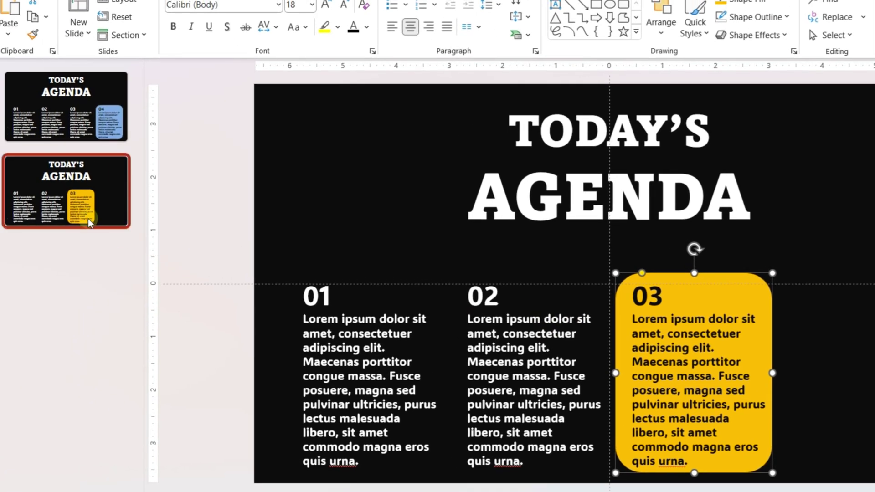
pyautogui.moveTo(81, 129); pyautogui.dragTo(86, 240)
# Step: Duplicate the yellow 03 slide and move the highlight box behind column 02
pyautogui.rightClick(94, 127)
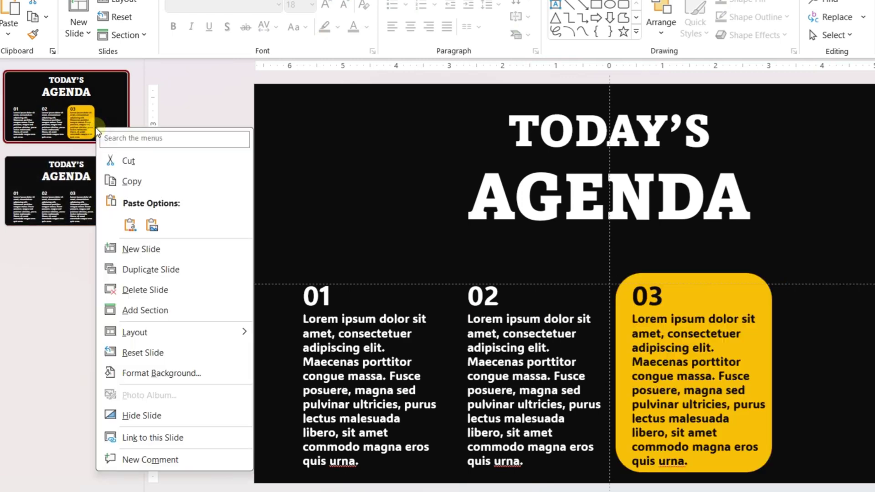
pyautogui.click(158, 270)
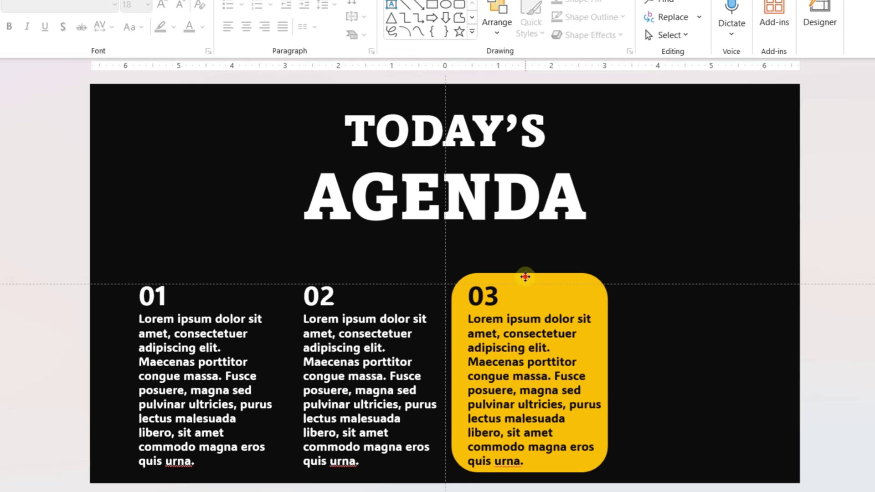
pyautogui.moveTo(525, 276); pyautogui.dragTo(361, 279)
pyautogui.hotkey('ctrl', 'a')
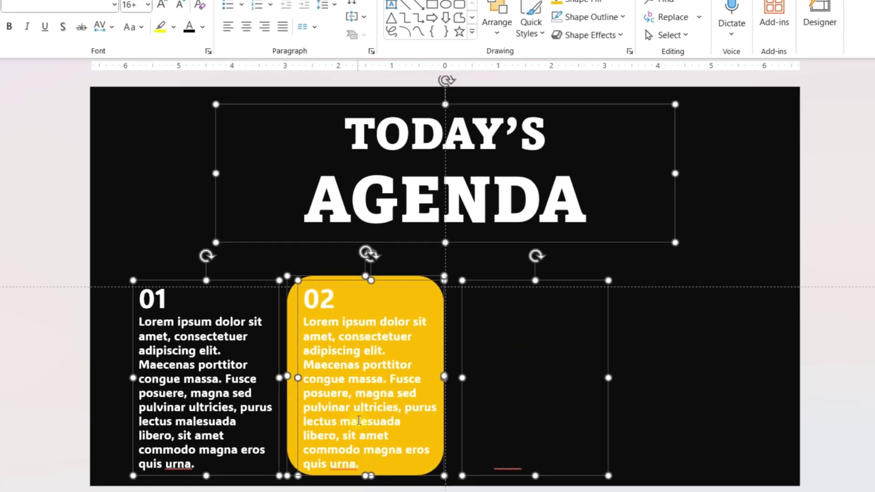
# Step: Sample black for column 02's text and fill its highlight box green
pyautogui.click(359, 420)
pyautogui.hotkey('ctrl', 'a')
pyautogui.click(202, 27)
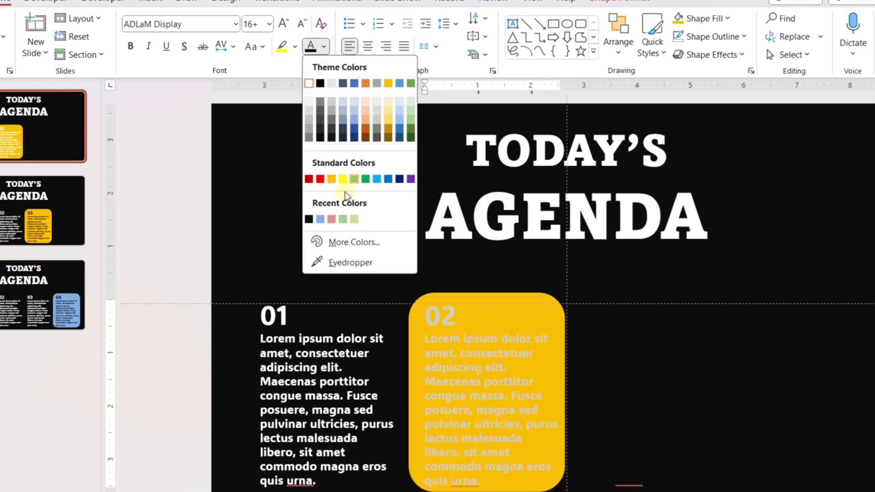
pyautogui.click(339, 264)
pyautogui.click(519, 248)
pyautogui.click(713, 19)
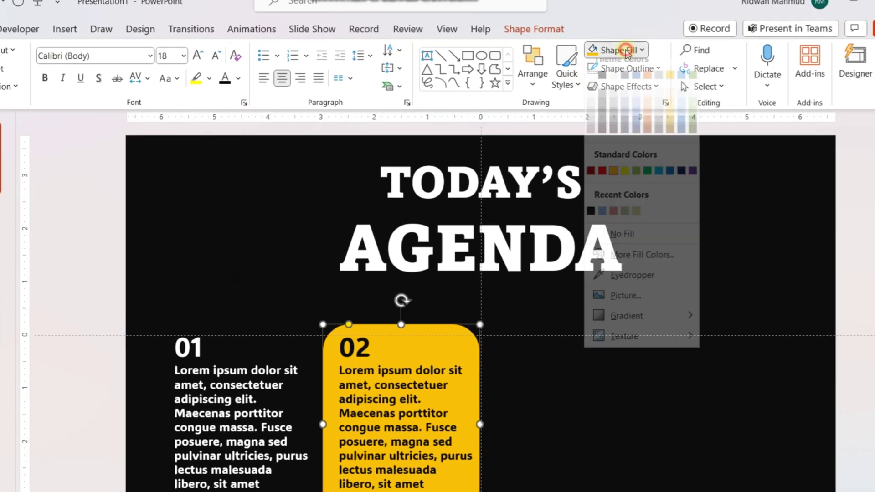
pyautogui.click(625, 211)
# Step: Duplicate the green 02 slide and move the highlight box behind column 01
pyautogui.rightClick(127, 123)
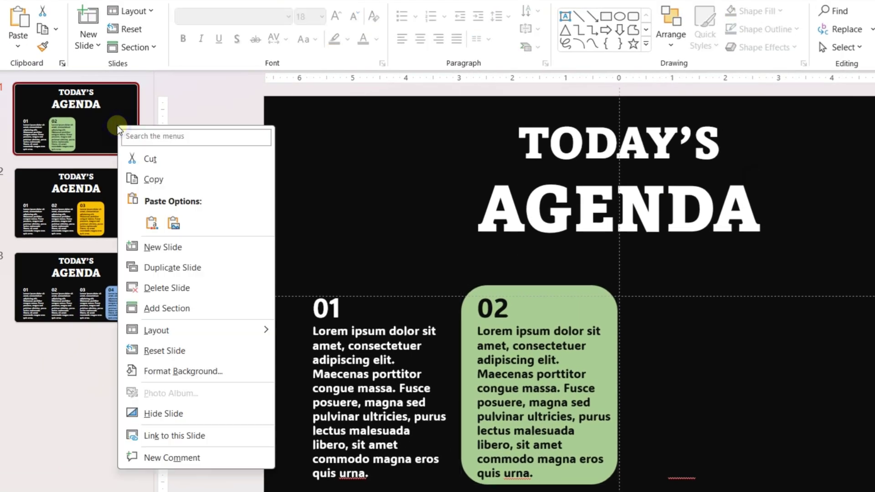
pyautogui.click(189, 269)
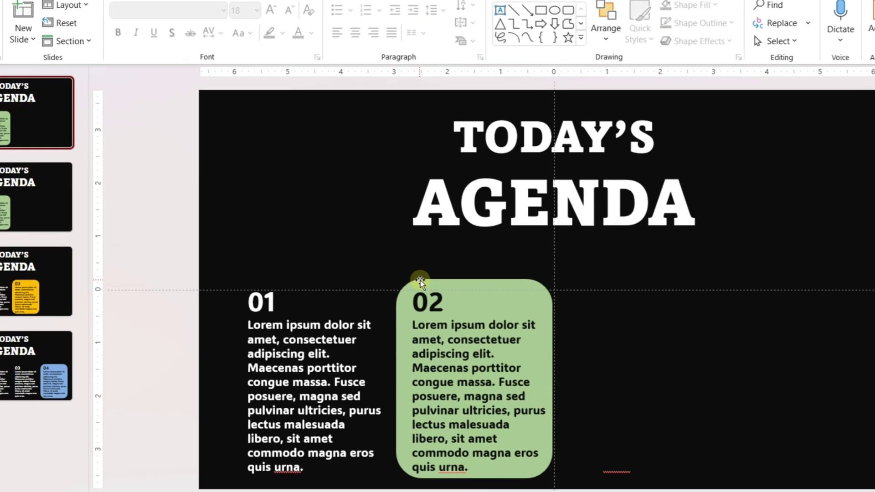
pyautogui.click(420, 280)
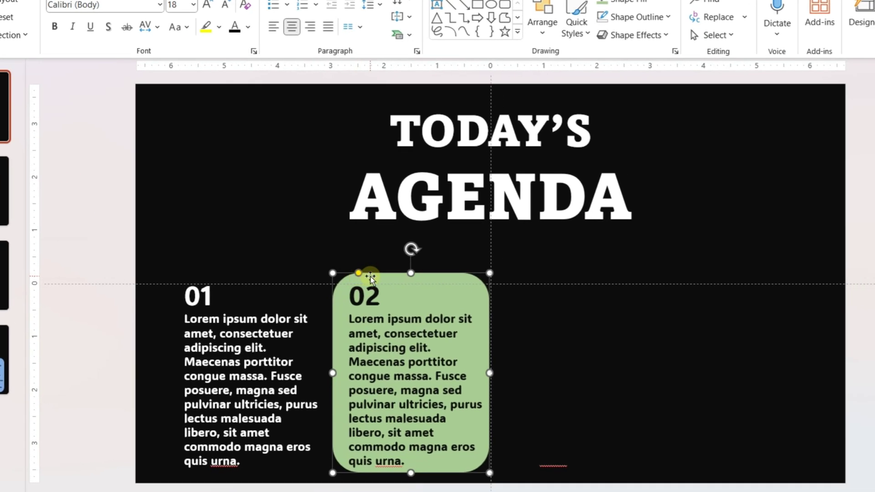
pyautogui.moveTo(370, 277); pyautogui.dragTo(202, 264)
# Step: Sample a dark colour for column 01's text and fill its highlight box light grey
pyautogui.click(274, 410)
pyautogui.hotkey('ctrl', 'a')
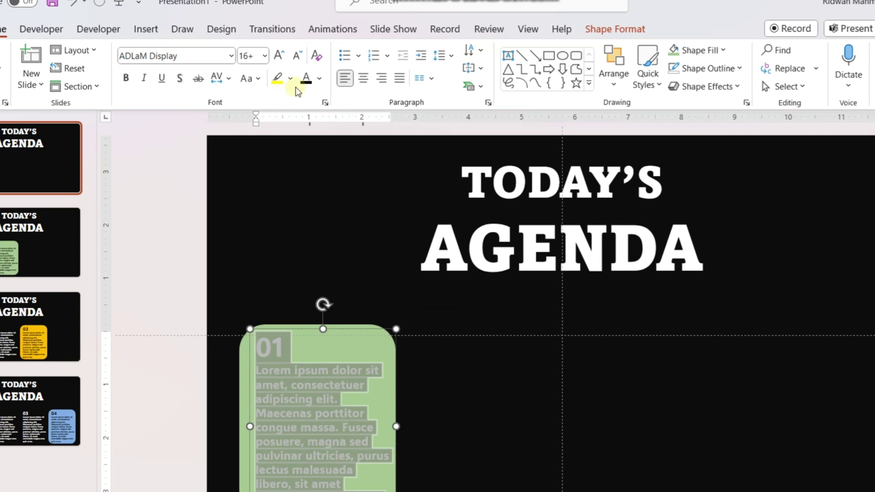
pyautogui.click(321, 81)
pyautogui.click(361, 296)
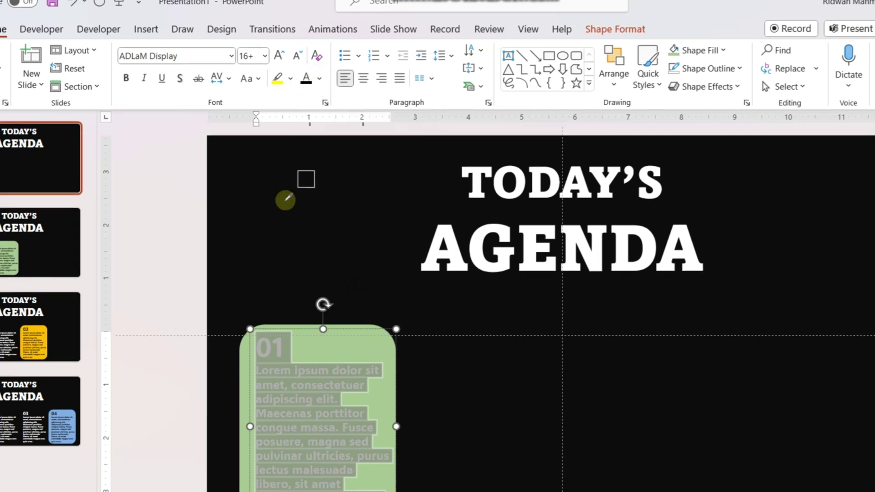
pyautogui.click(337, 334)
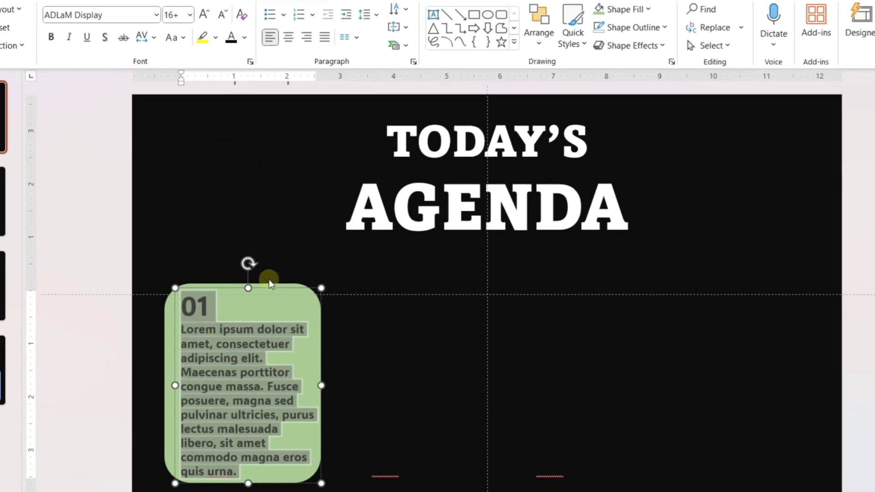
pyautogui.click(269, 280)
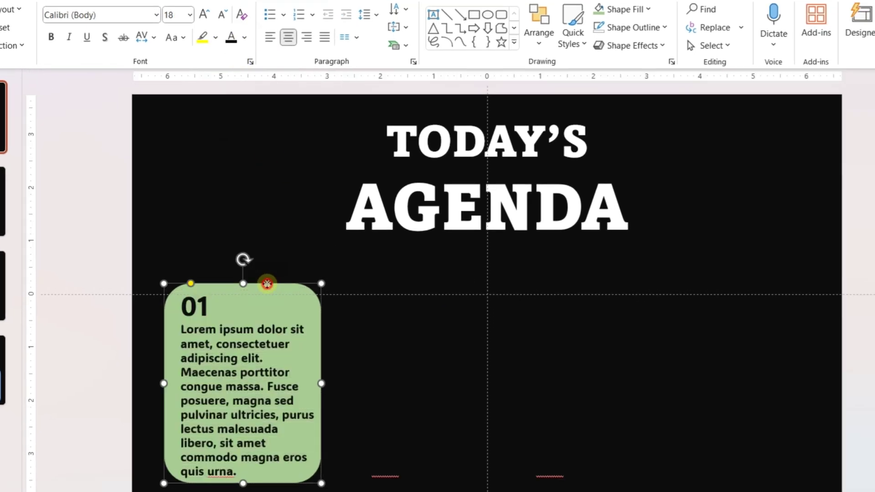
pyautogui.click(622, 9)
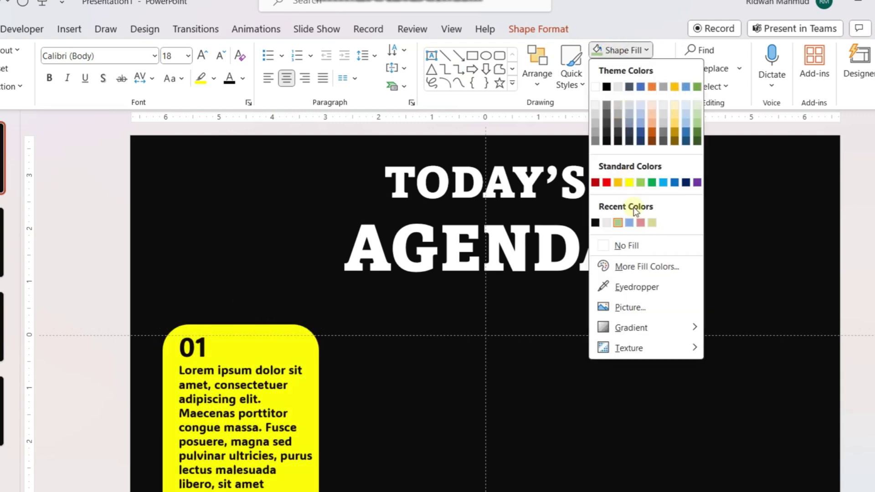
pyautogui.click(606, 222)
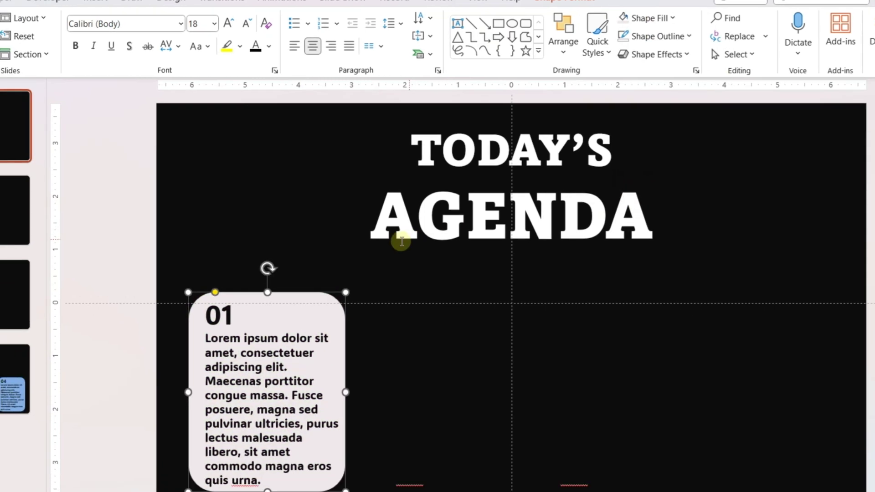
# Step: Select slides 1 and 2 in the thumbnail pane
pyautogui.click(282, 153)
pyautogui.click(86, 154)
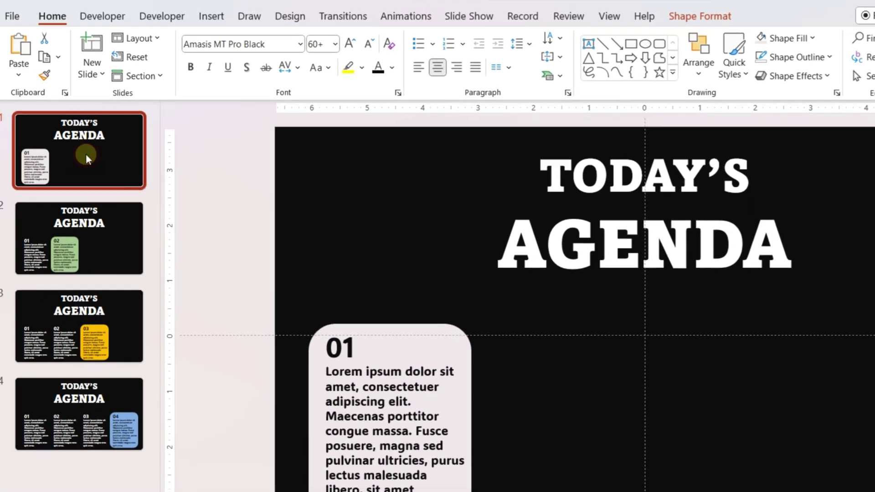
pyautogui.keyDown('shift'); pyautogui.click(92, 239); pyautogui.keyUp('shift')
# Step: Add slides 3 and 4 to the selection and lower their transition duration to 01.25 seconds
pyautogui.keyDown('shift'); pyautogui.click(97, 297); pyautogui.keyUp('shift')
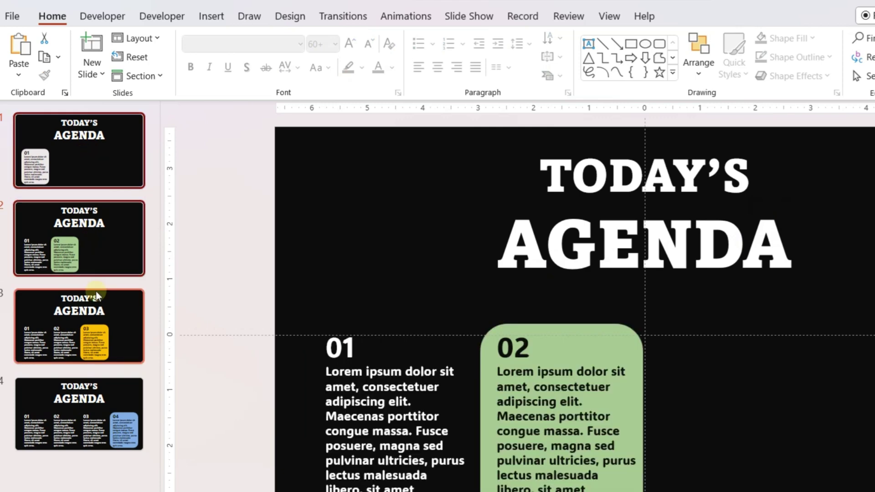
pyautogui.keyDown('shift'); pyautogui.click(94, 387); pyautogui.keyUp('shift')
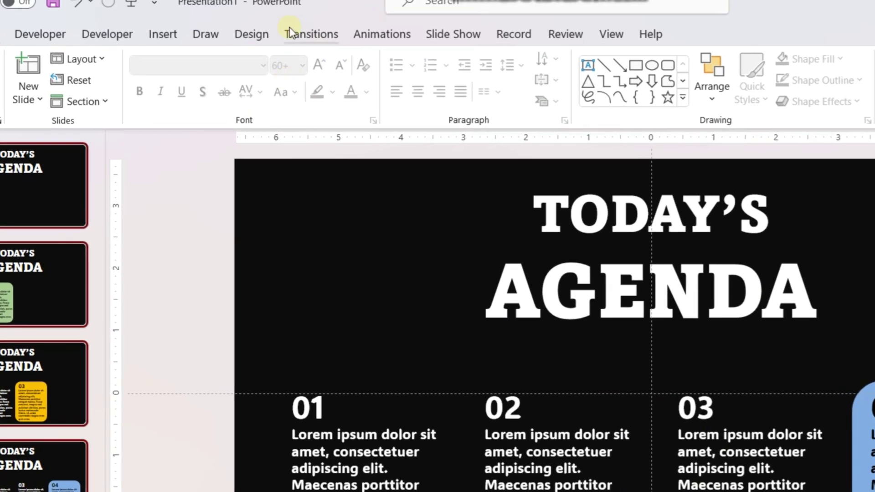
pyautogui.click(290, 29)
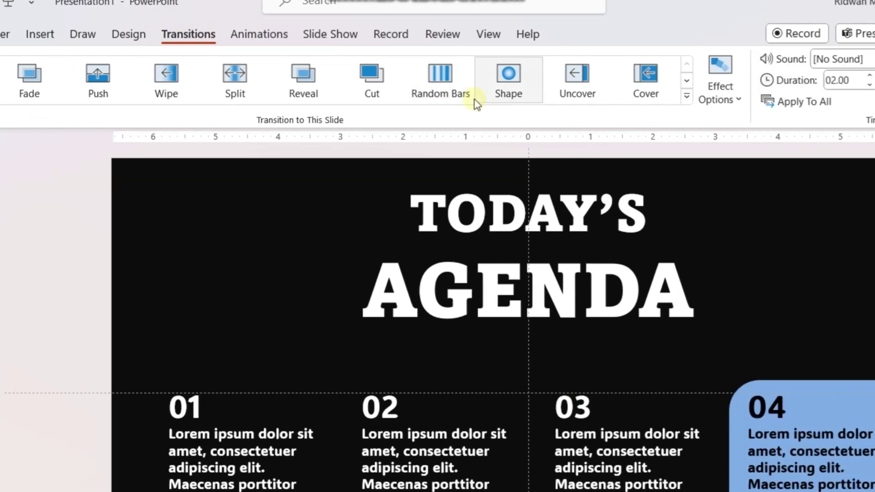
pyautogui.click(870, 84)
pyautogui.click(869, 85)
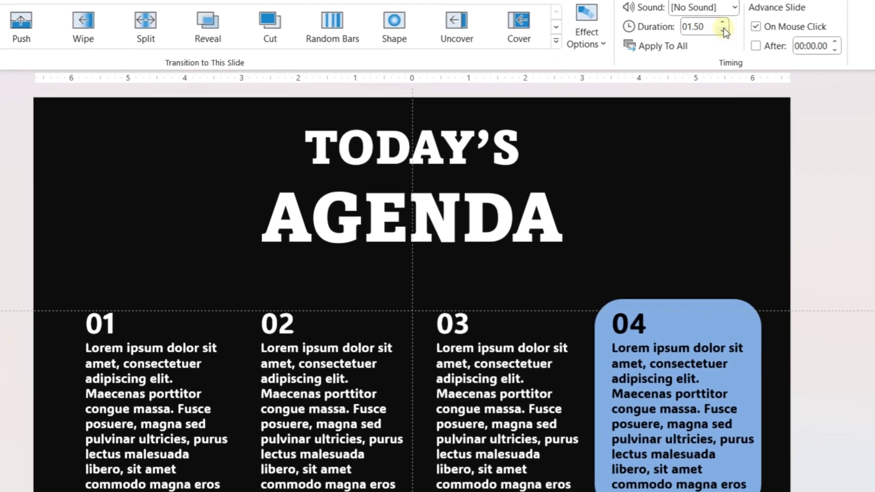
pyautogui.click(724, 30)
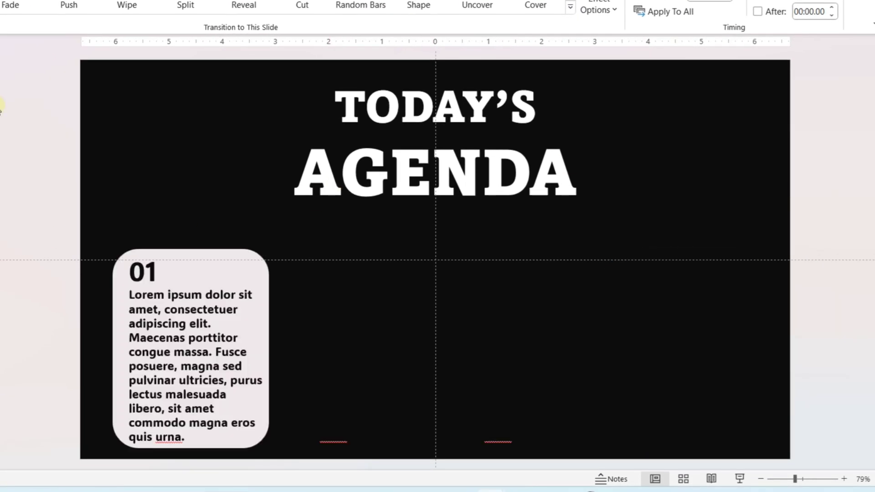